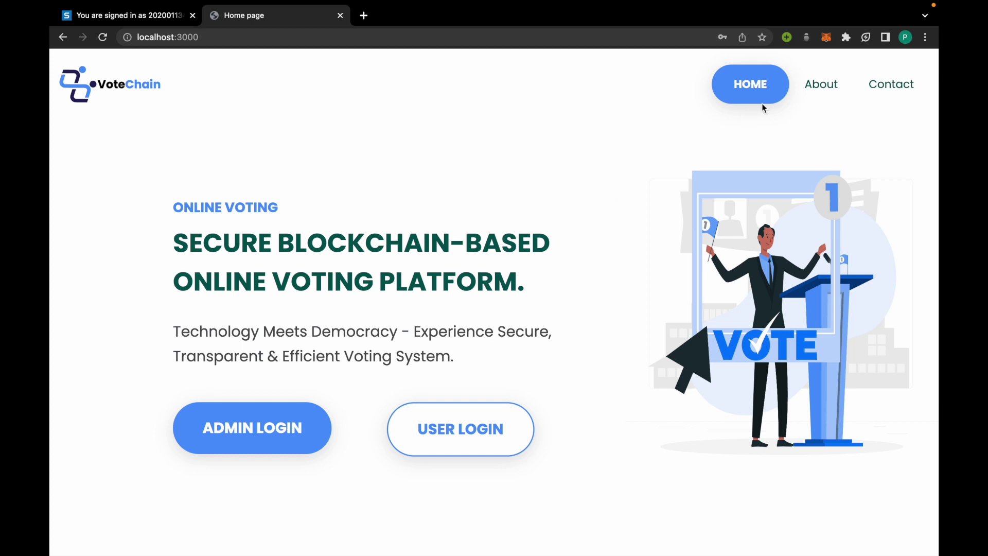
Confirm MetaMask is connected as Account 4, then bring Ganache to the front.
left_click(825, 37)
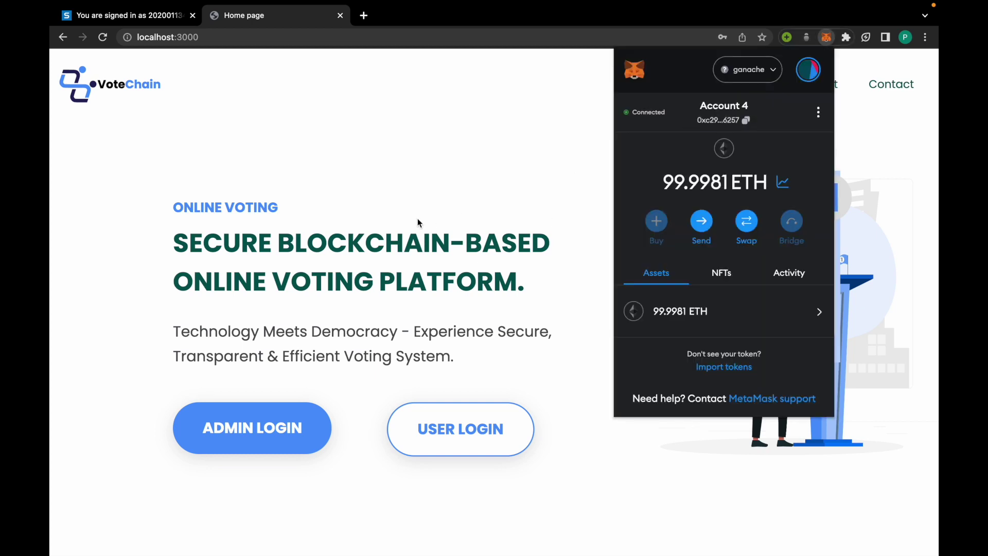
left_click(417, 219)
key("alt+Tab")
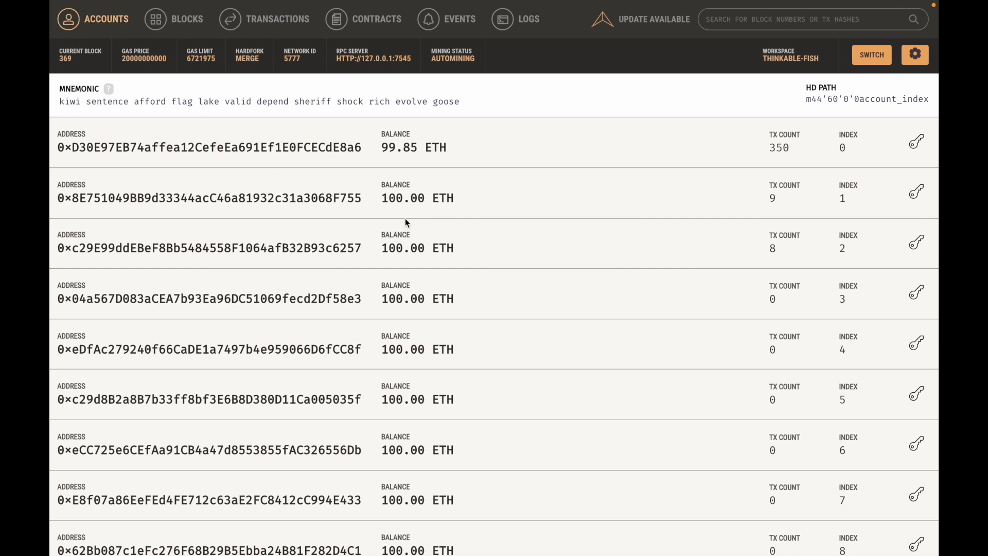
scroll(436, 373, "down", 1)
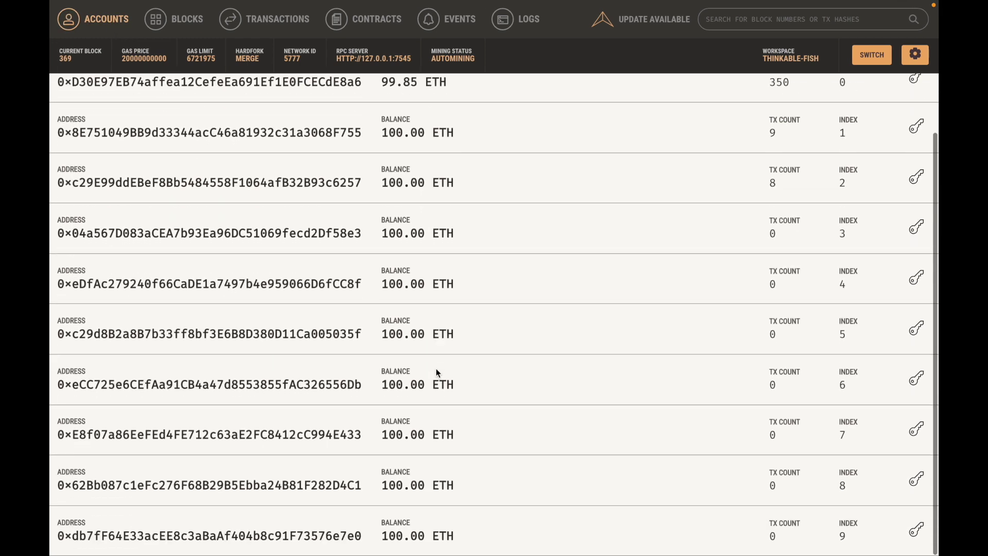
scroll(466, 330, "up", 1)
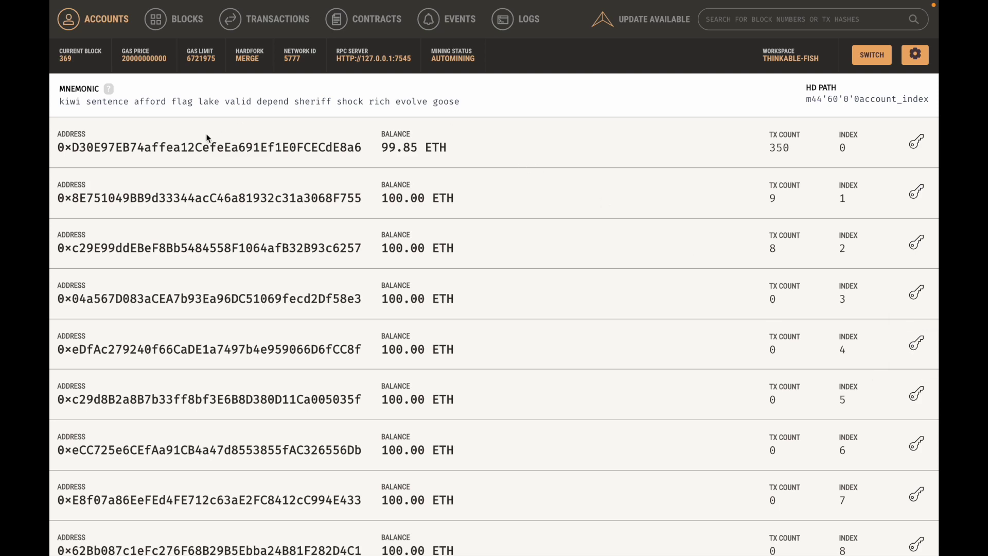
scroll(242, 280, "down", 2)
scroll(243, 279, "up", 2)
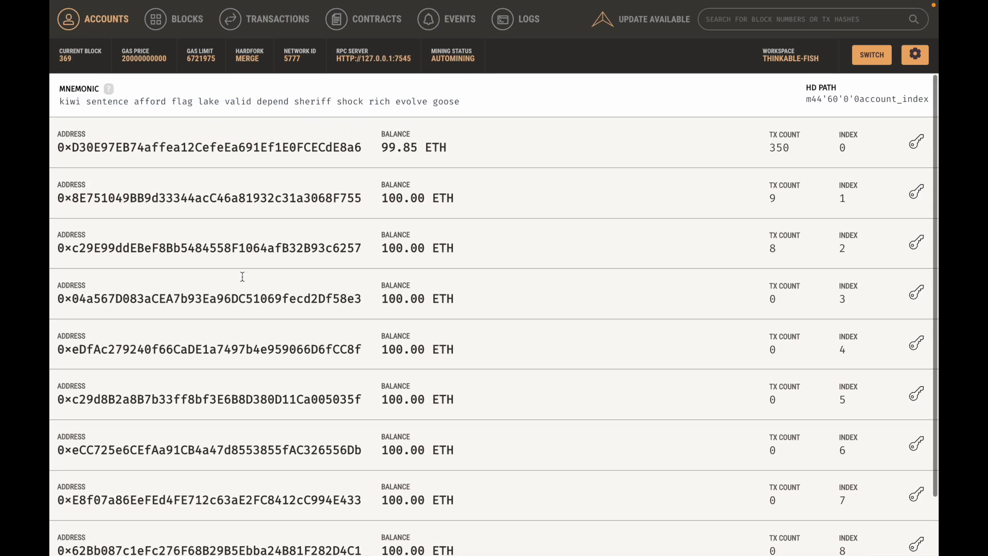
scroll(242, 280, "down", 2)
scroll(243, 280, "up", 2)
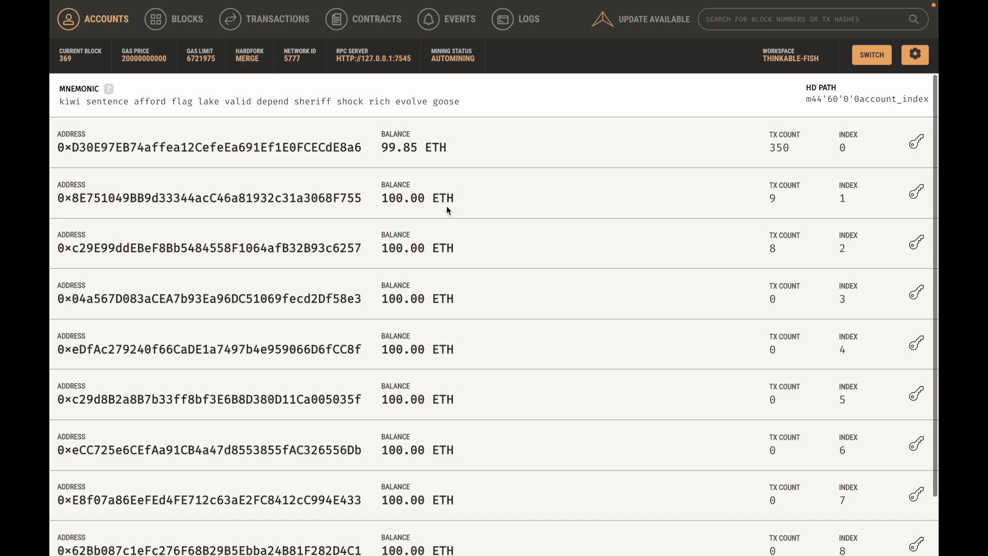
Review Ganache's 100.00 ETH account balances and the mined blocks up to block 369.
double_click(411, 198)
scroll(432, 204, "down", 2)
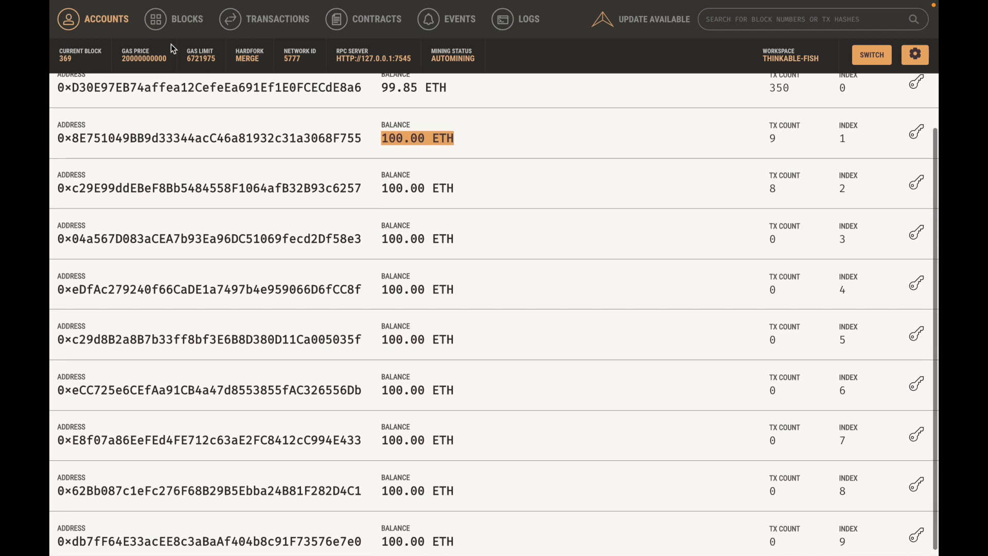
left_click(177, 19)
scroll(215, 262, "up", 2)
scroll(215, 263, "down", 10)
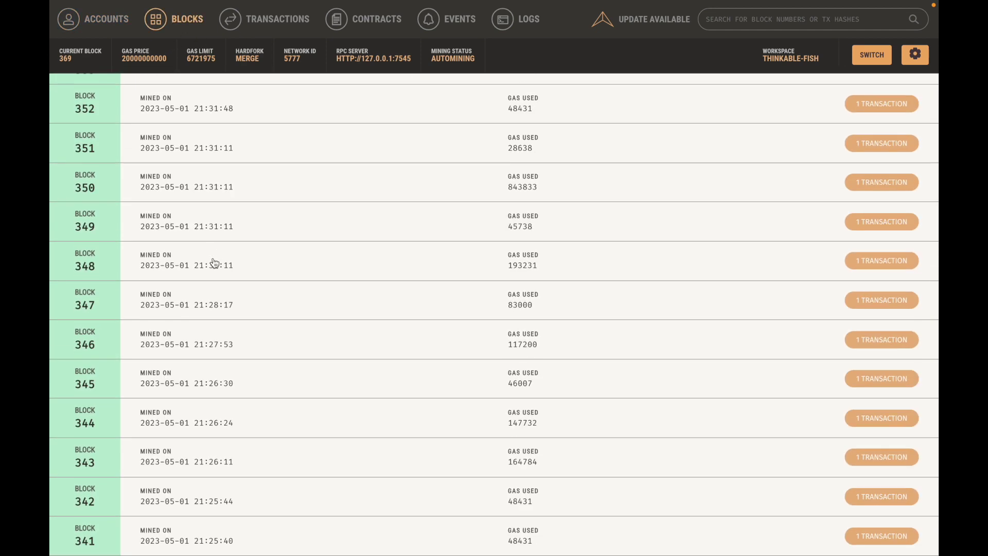
scroll(215, 263, "down", 5)
scroll(286, 182, "up", 5)
scroll(285, 183, "up", 5)
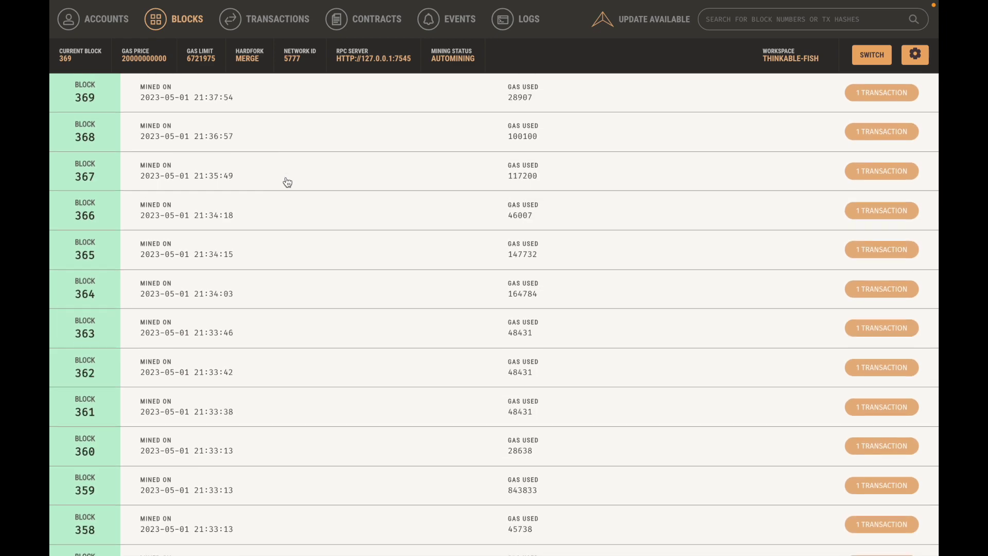
scroll(515, 163, "down", 5)
scroll(514, 193, "down", 8)
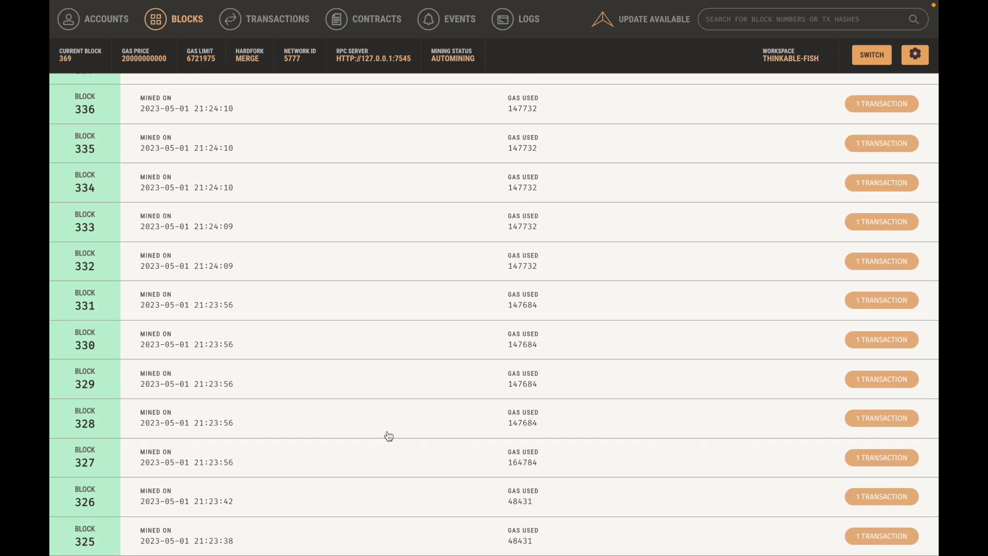
scroll(389, 436, "up", 8)
scroll(270, 116, "up", 5)
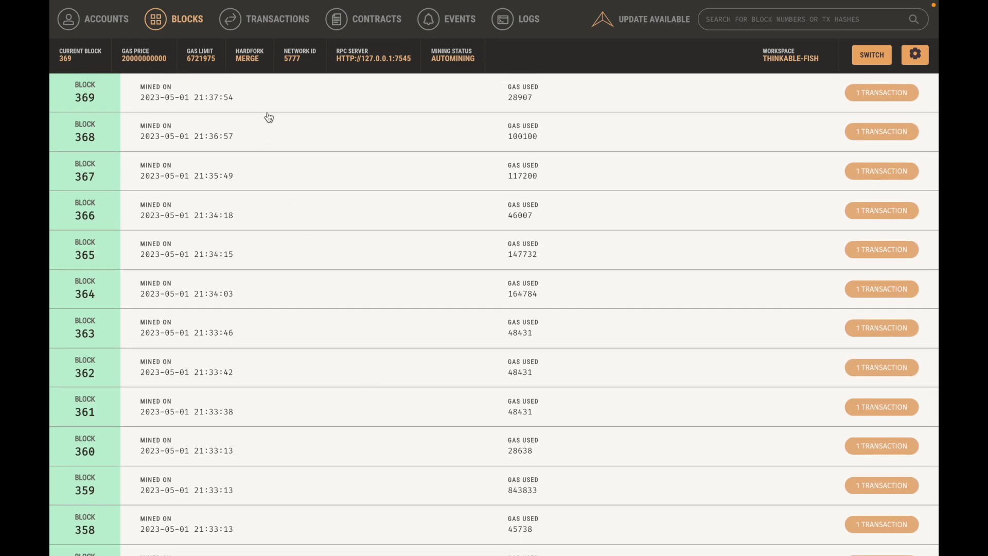
left_click(277, 18)
Start a private-key account import from MetaMask's account list.
key("alt+Tab")
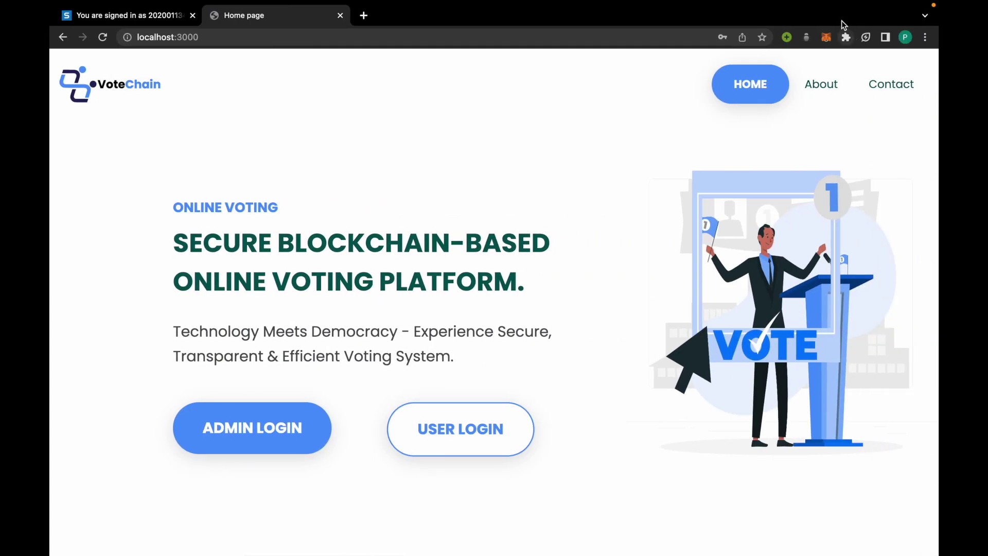
left_click(825, 37)
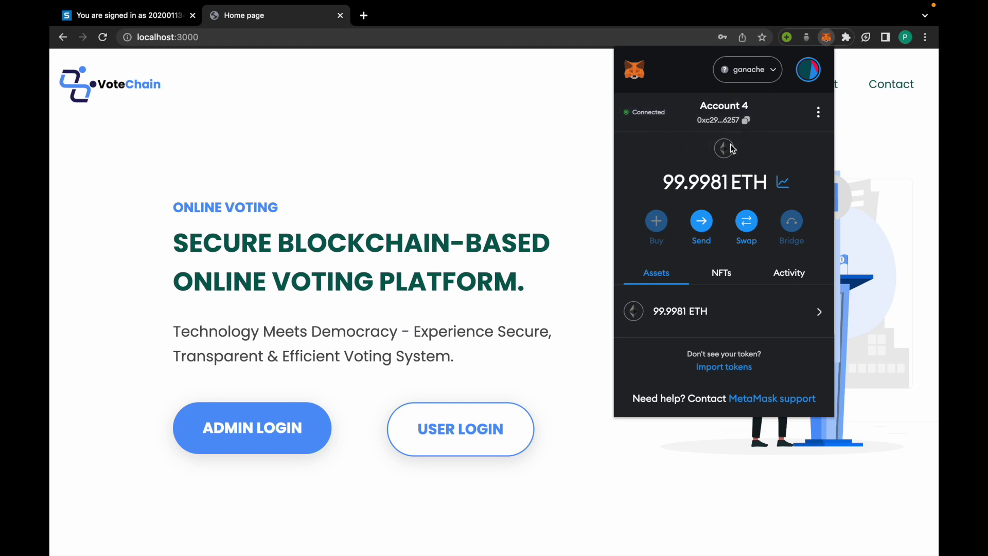
left_click(810, 70)
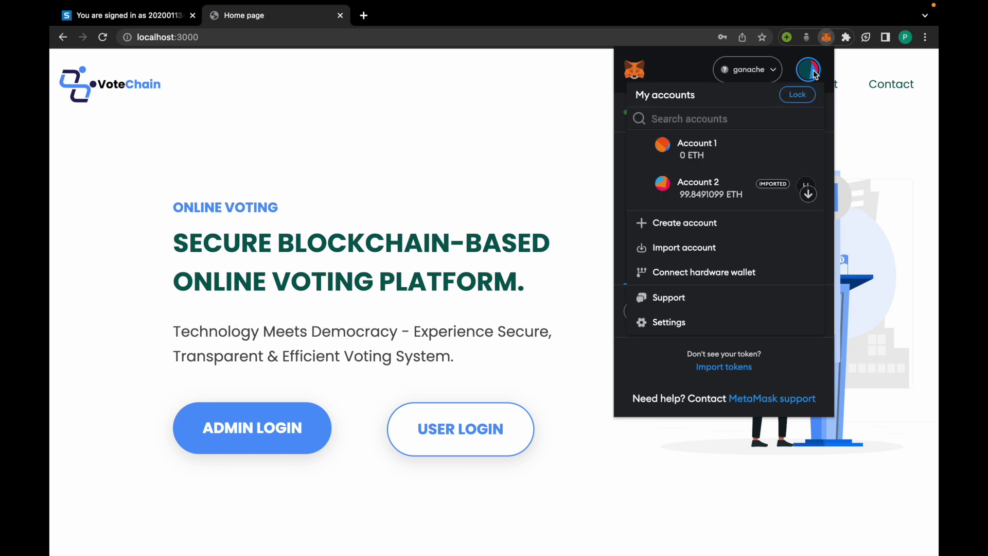
left_click(703, 245)
key("alt+Tab")
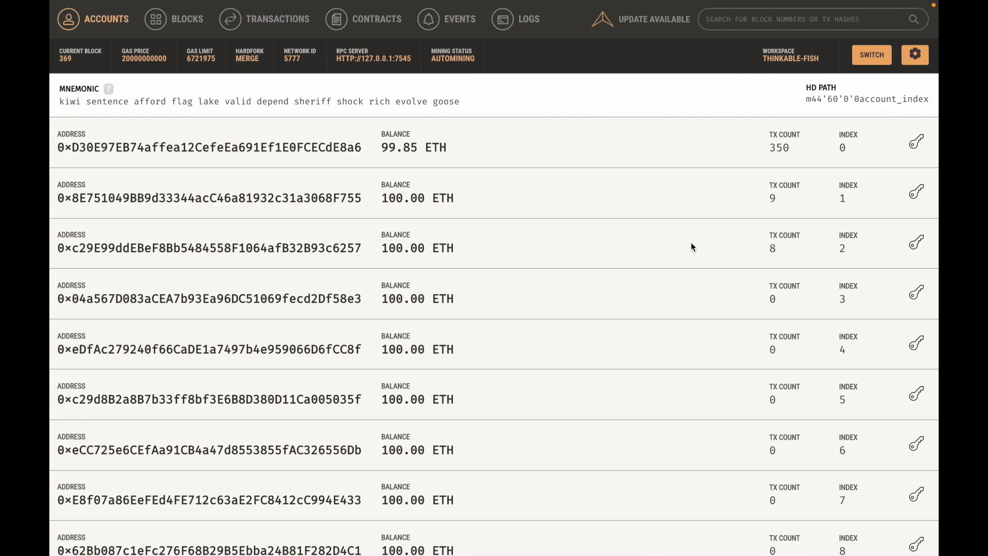
scroll(754, 324, "down", 3)
scroll(753, 324, "down", 1)
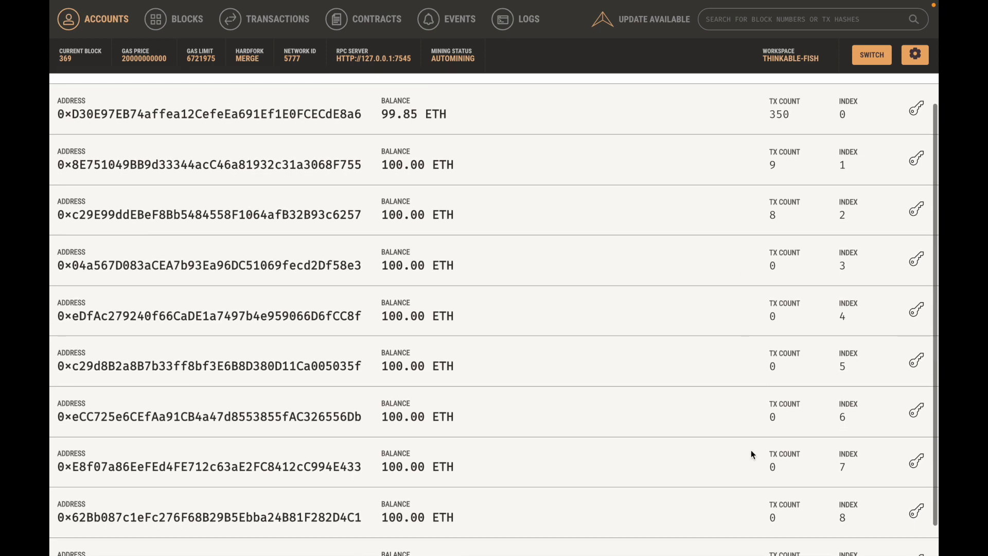
scroll(751, 450, "up", 1)
Copy the index 6 account's private key from Ganache and import it as Account 7.
left_click(916, 419)
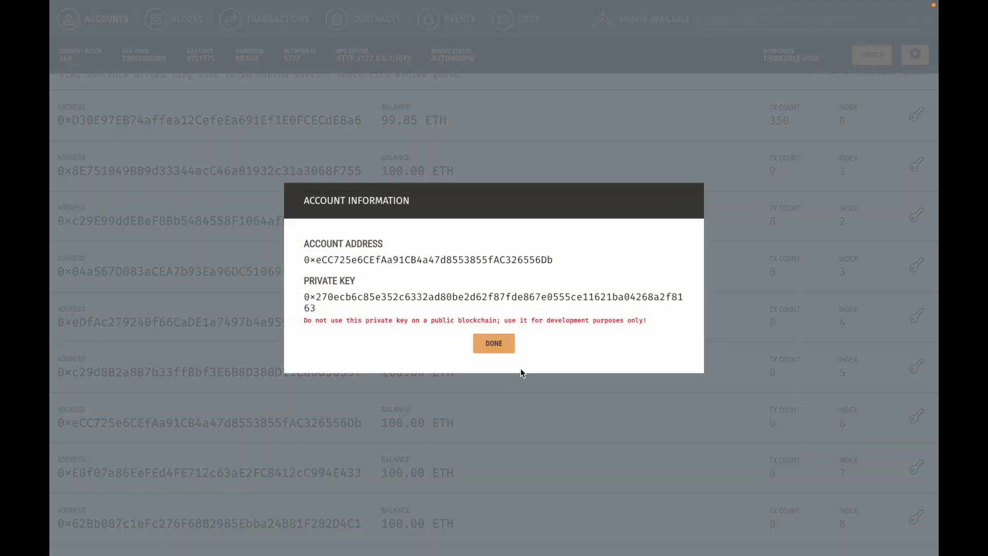
left_click_drag(303, 298, 334, 308)
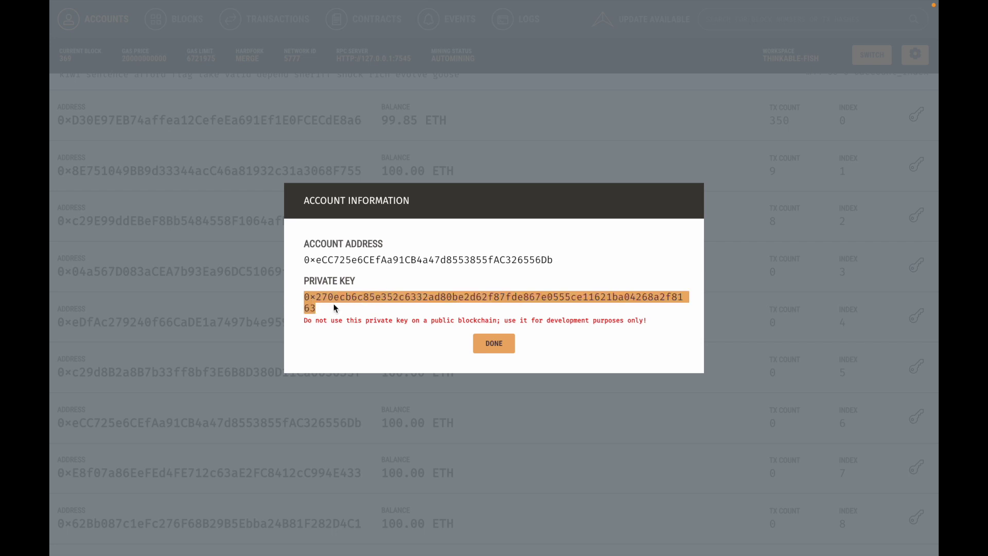
key("ctrl+c")
key("alt+Tab")
left_click(672, 243)
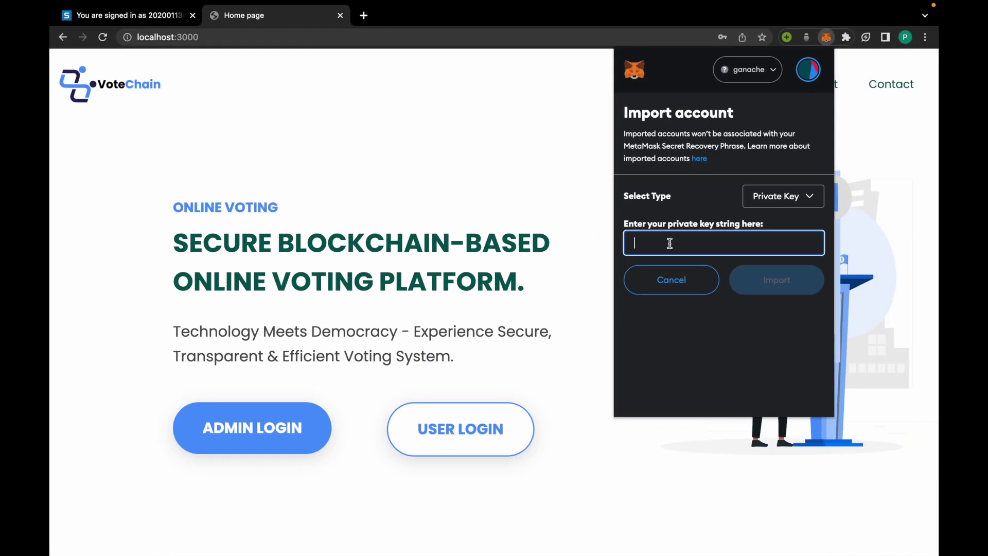
key("ctrl+v")
left_click(744, 283)
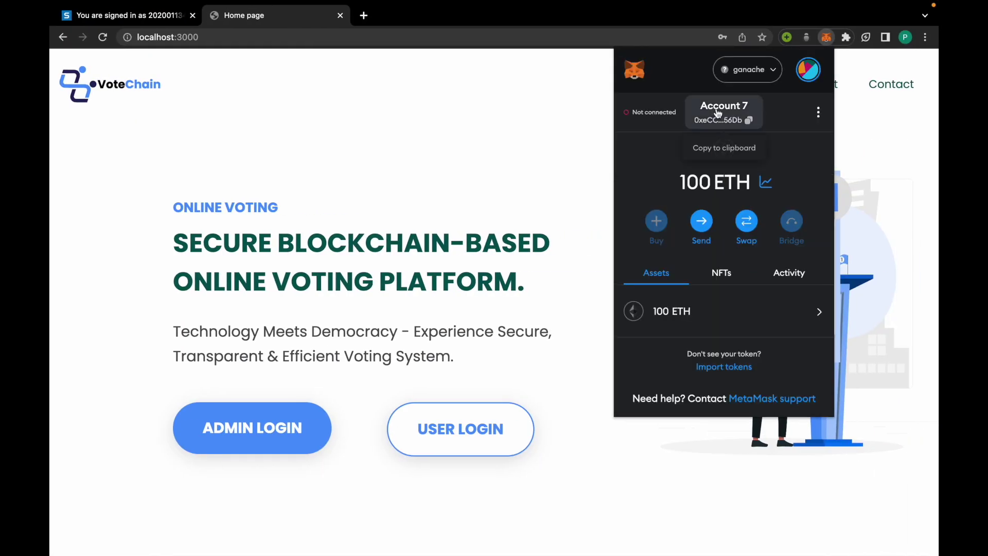
left_click(446, 139)
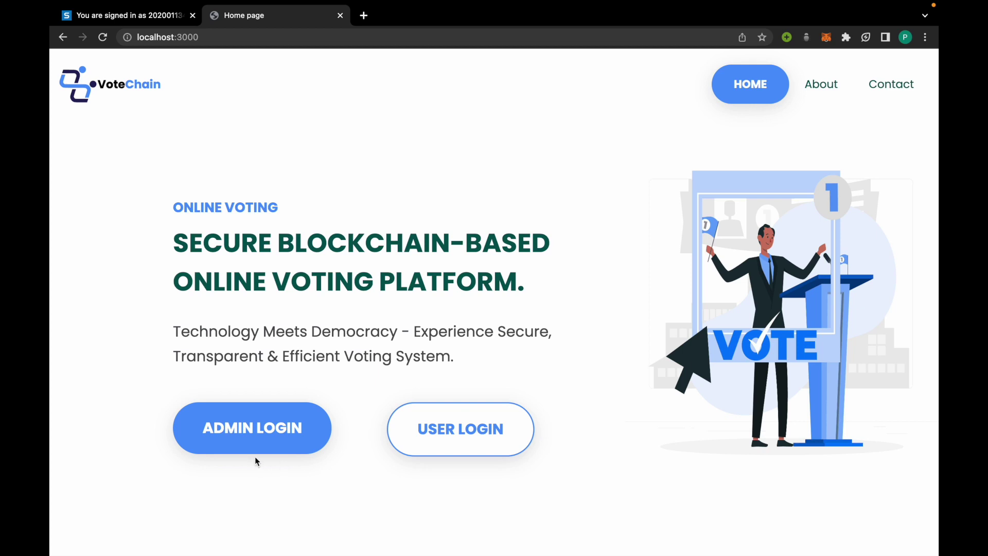
left_click(425, 440)
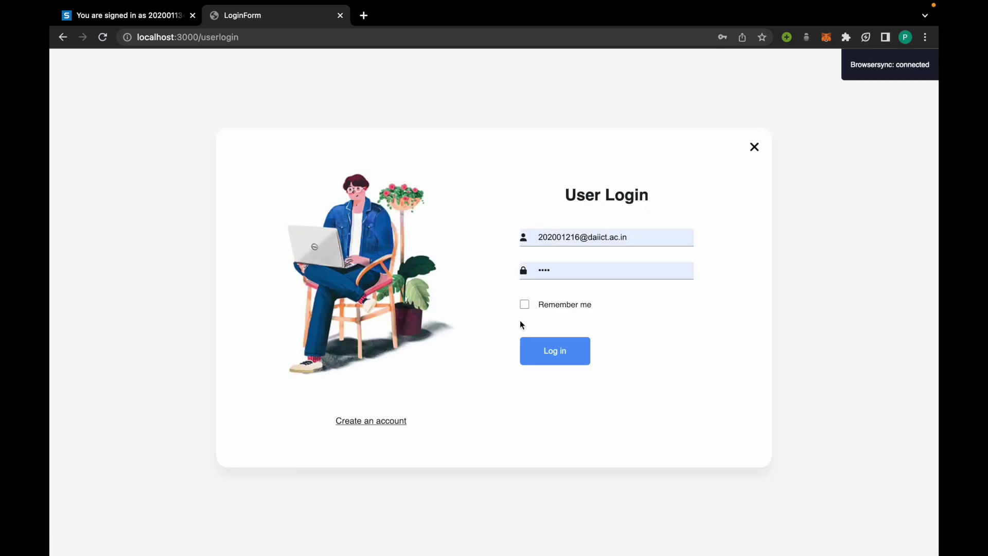
left_click(600, 238)
triple_click(600, 238)
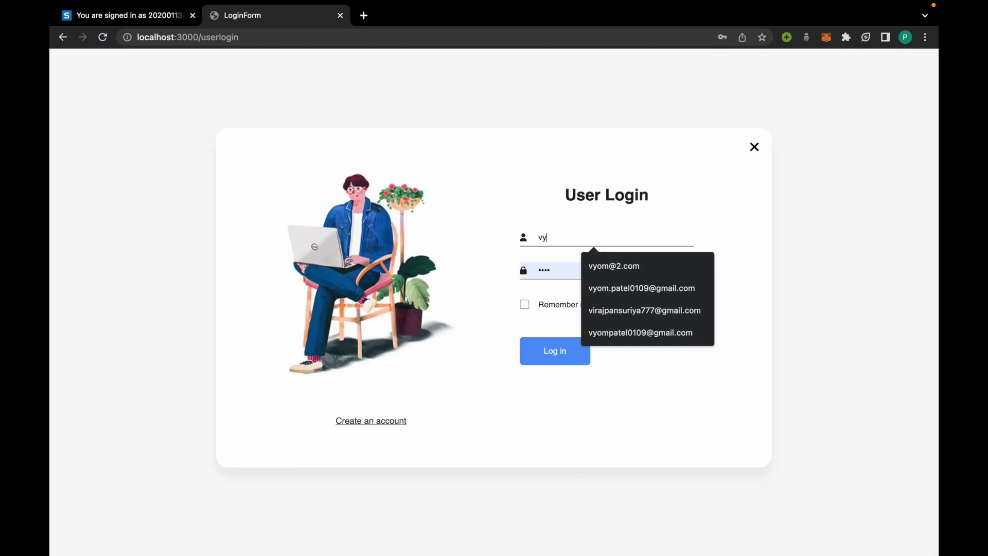
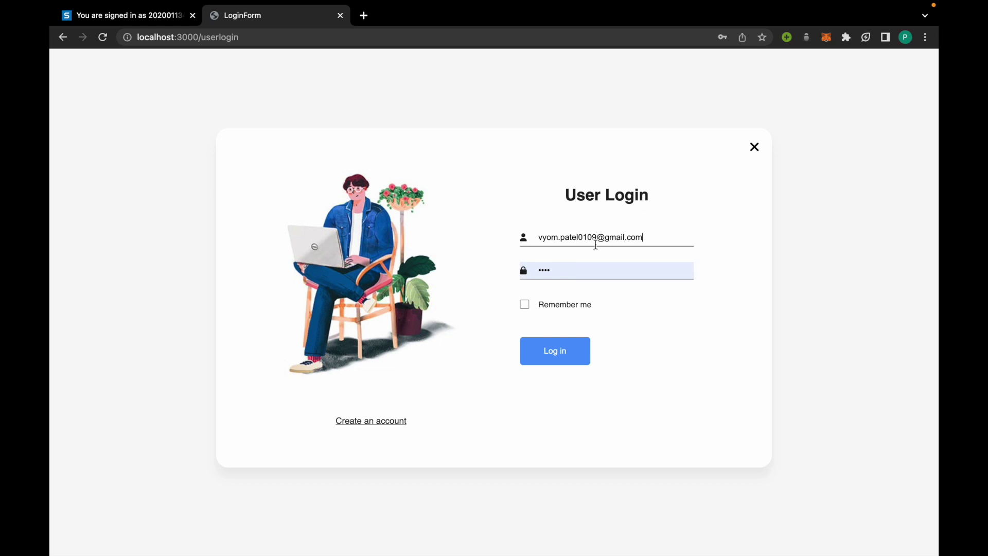
left_click(590, 271)
triple_click(590, 270)
type("a")
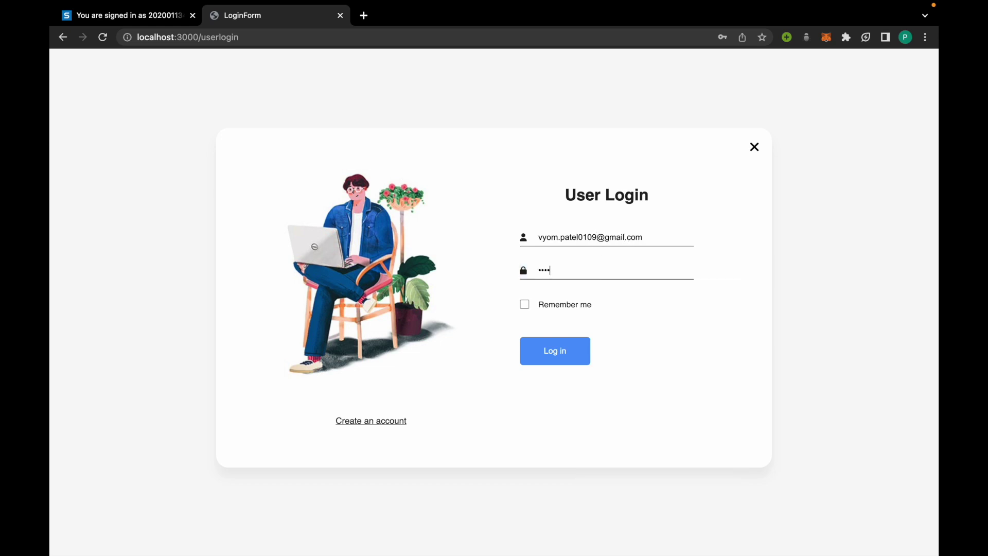
type("bcd")
Log in as the voter, decline saving the password, and read the Voting Guidelines.
left_click(564, 350)
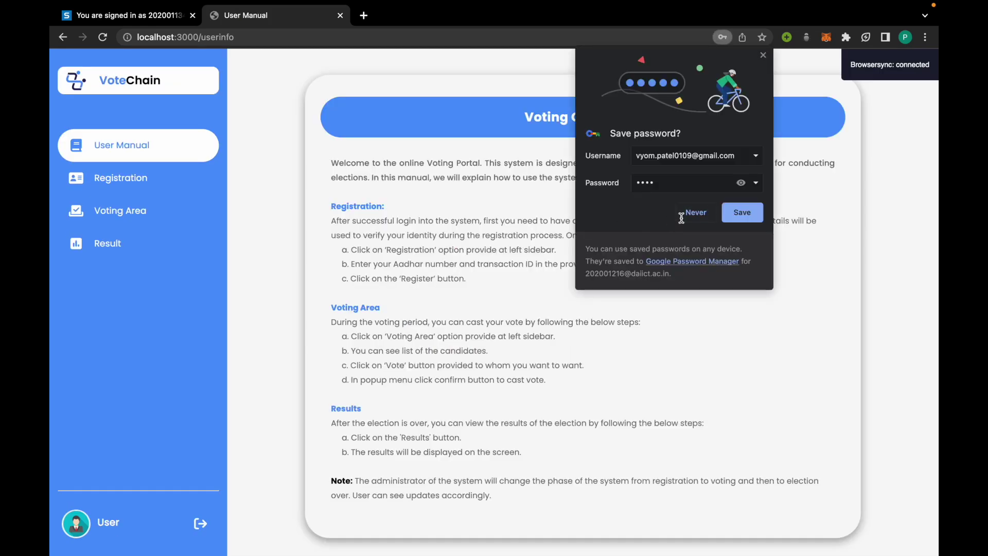
left_click(691, 213)
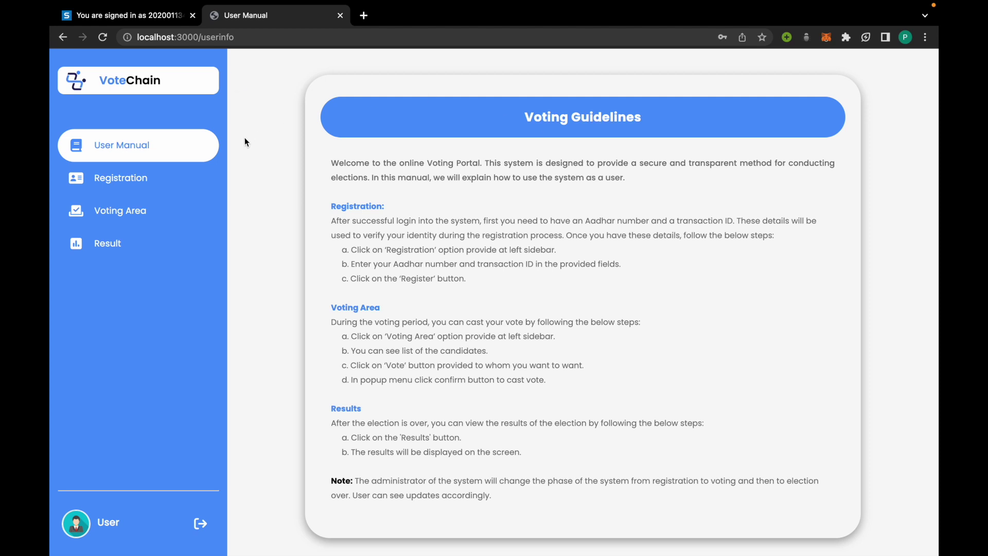
scroll(406, 223, "down", 1)
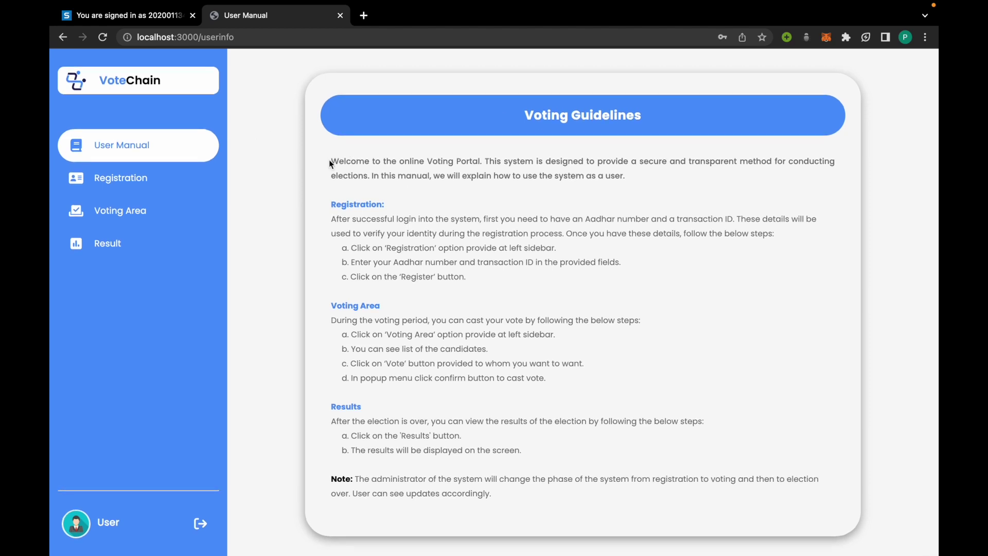
left_click_drag(332, 161, 384, 203)
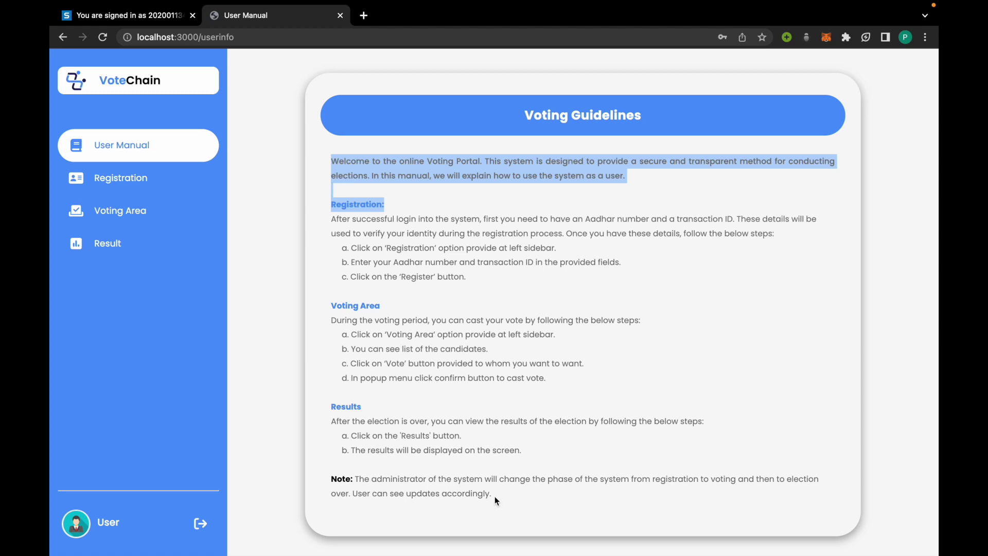
left_click_drag(494, 495, 331, 204)
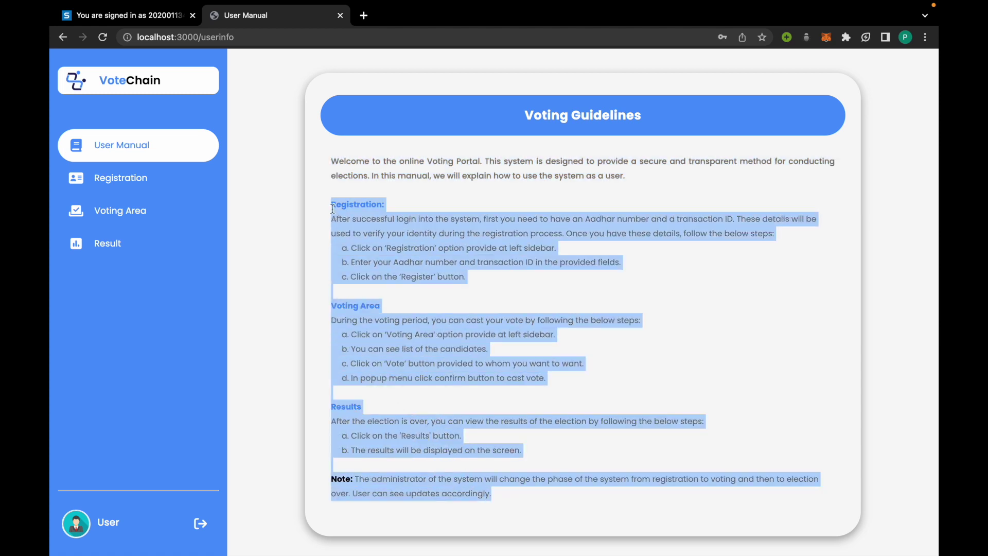
left_click(143, 178)
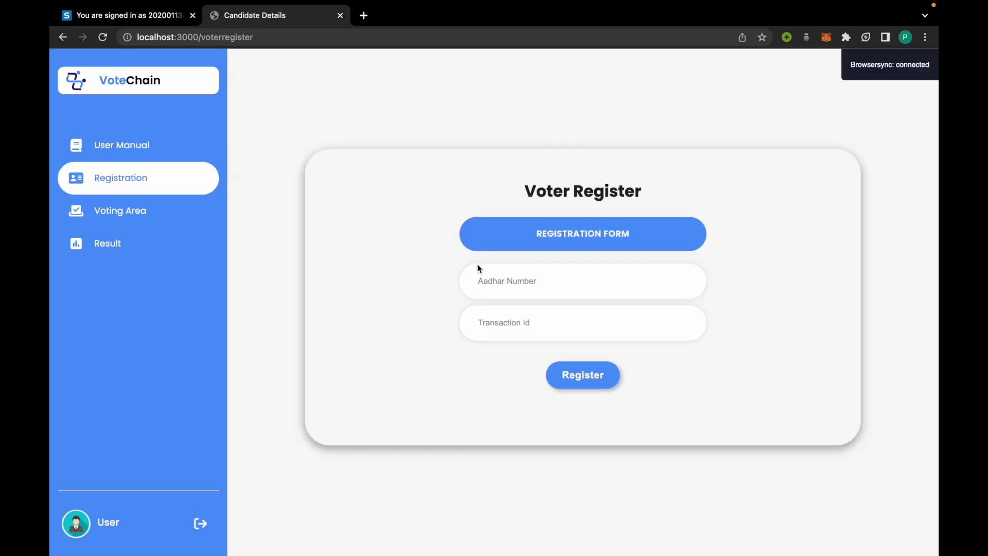
left_click(519, 280)
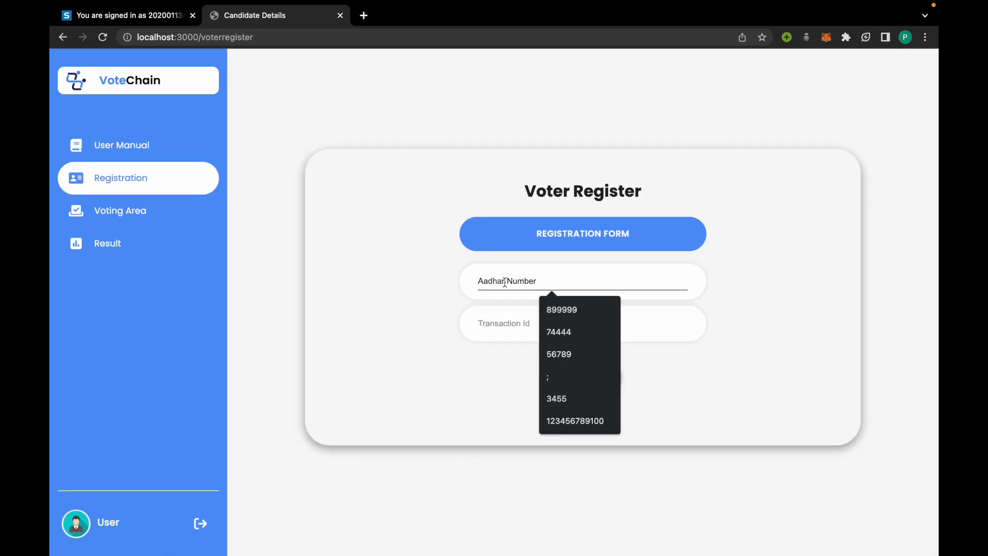
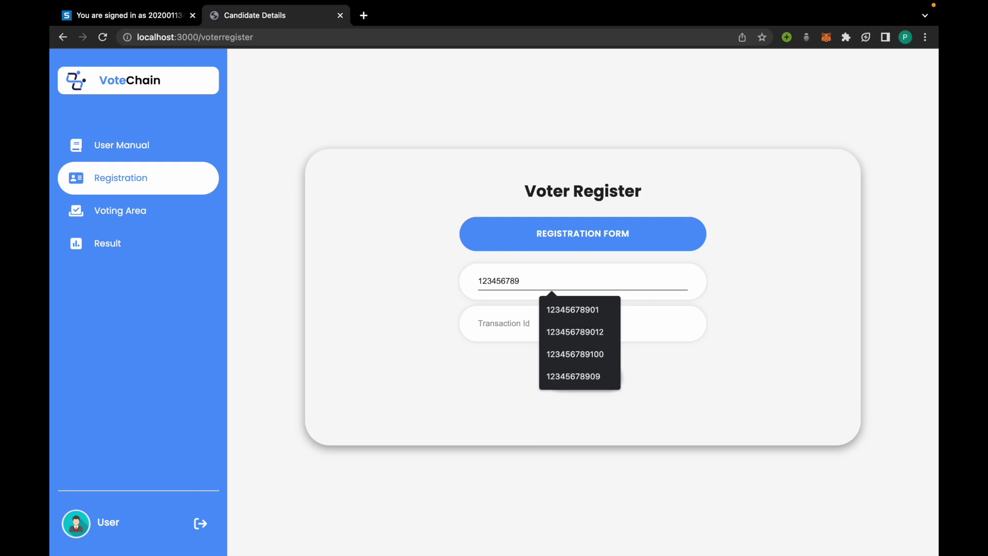
left_click(497, 324)
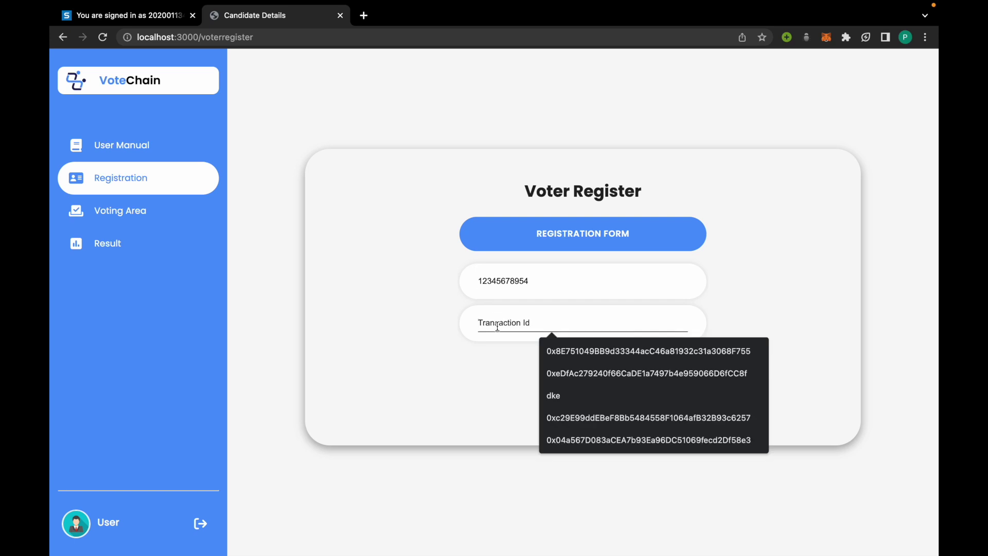
double_click(494, 282)
left_click(529, 323)
left_click(827, 36)
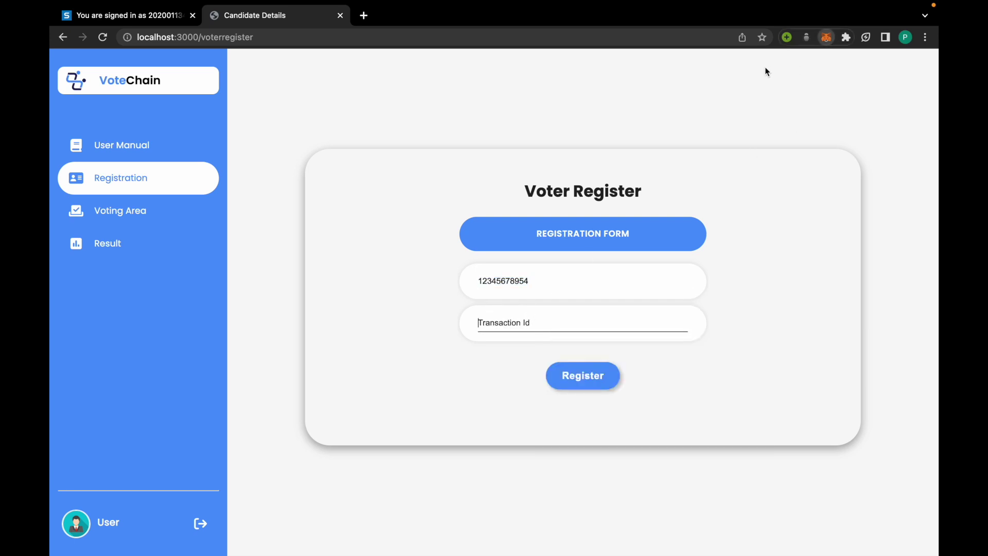
Select Account 6 (100 ETH) in MetaMask and copy its address.
left_click(808, 70)
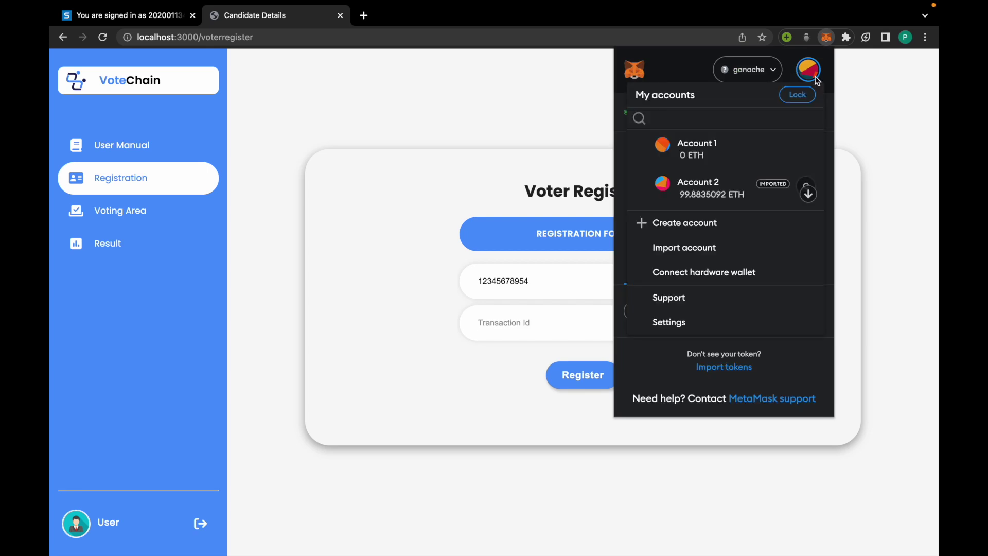
scroll(711, 179, "down", 2)
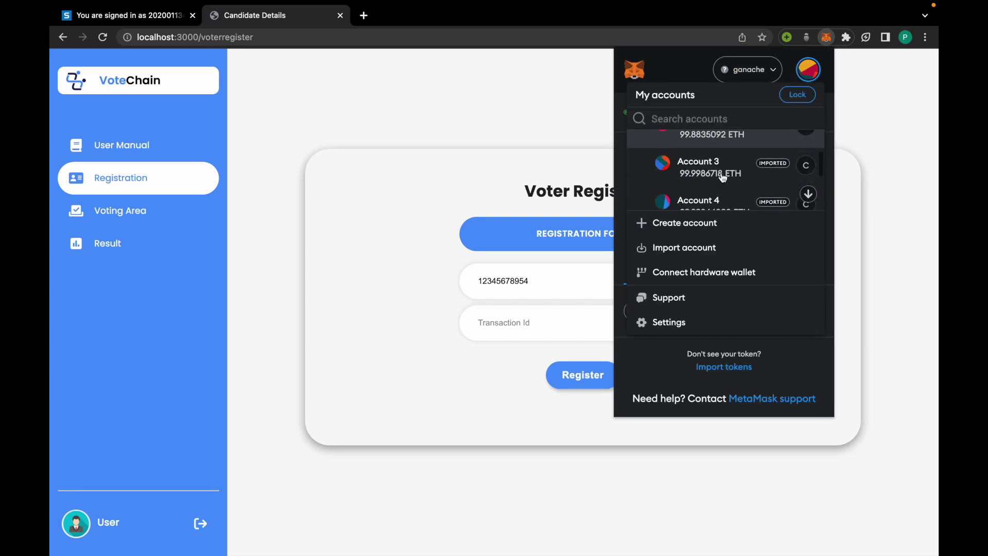
scroll(718, 179, "down", 3)
scroll(721, 178, "down", 2)
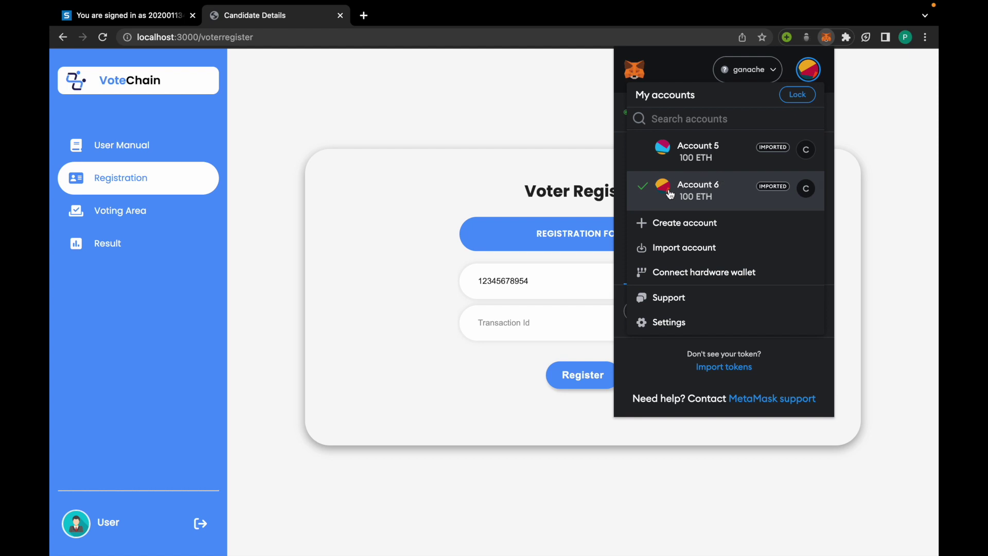
scroll(689, 188, "up", 1)
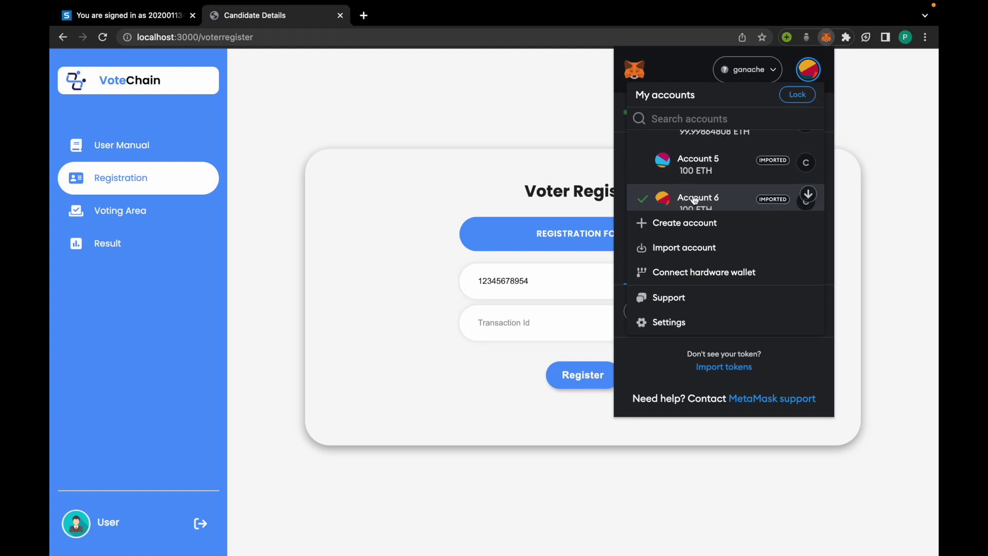
left_click(695, 197)
left_click(723, 120)
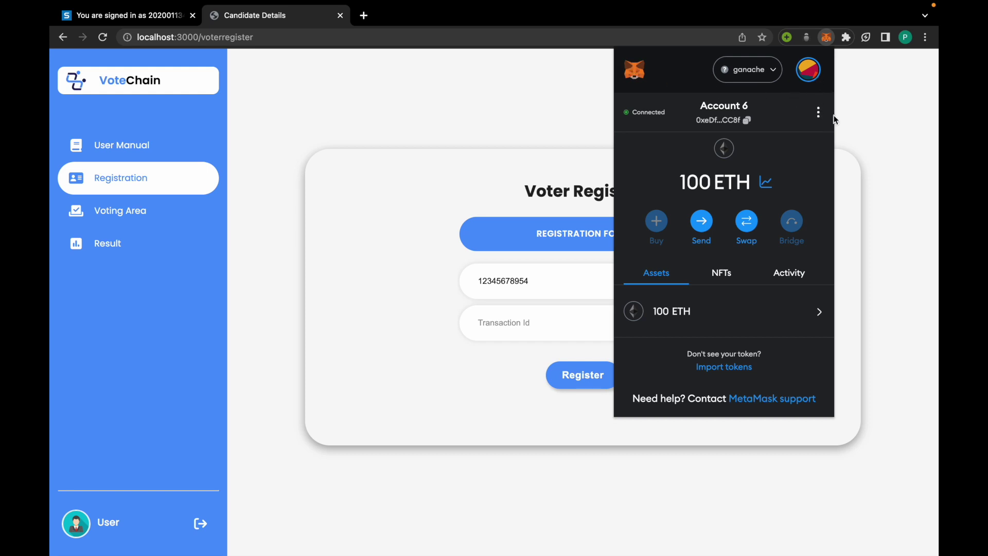
Submit registration with Account 6's address as Transaction Id; it fails as already registered.
left_click(869, 120)
left_click(542, 322)
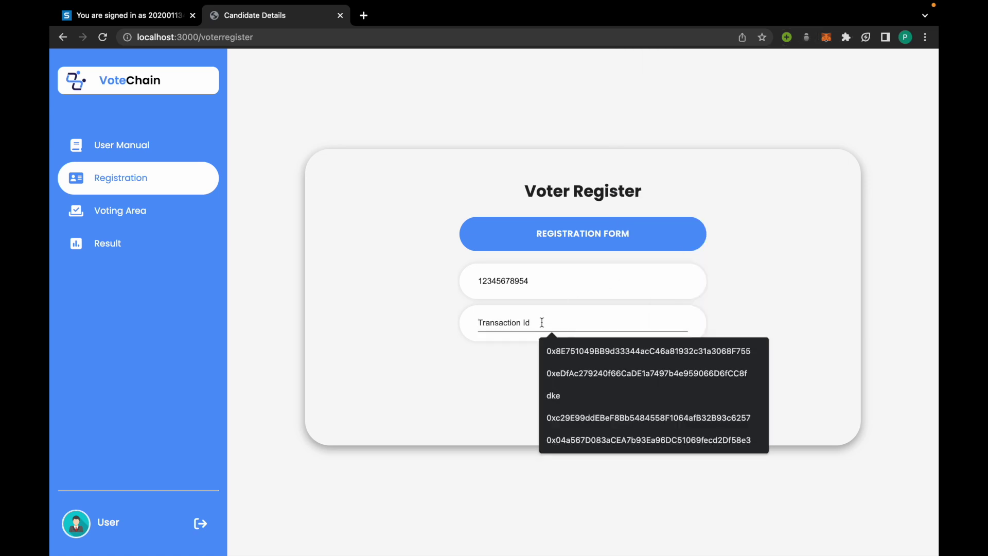
key("ctrl+v")
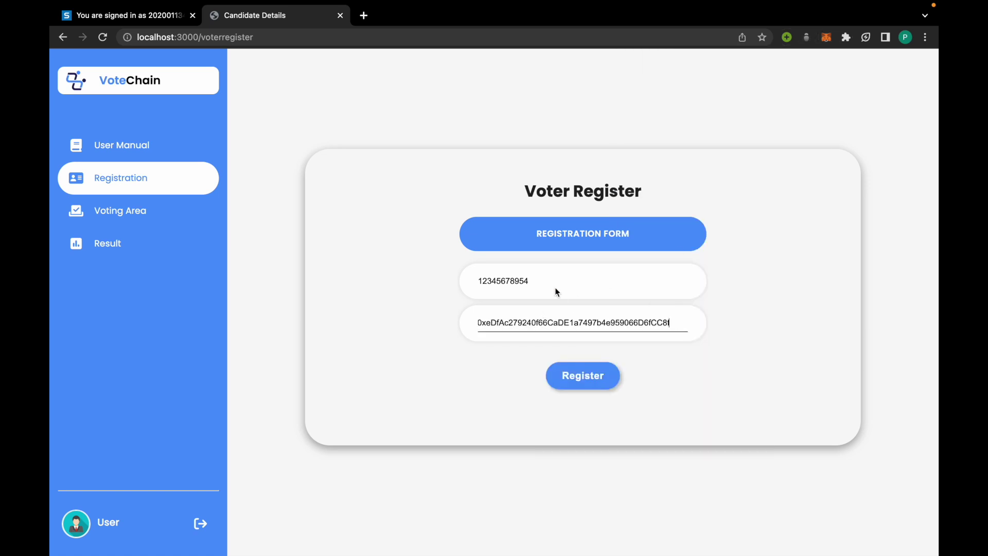
triple_click(542, 322)
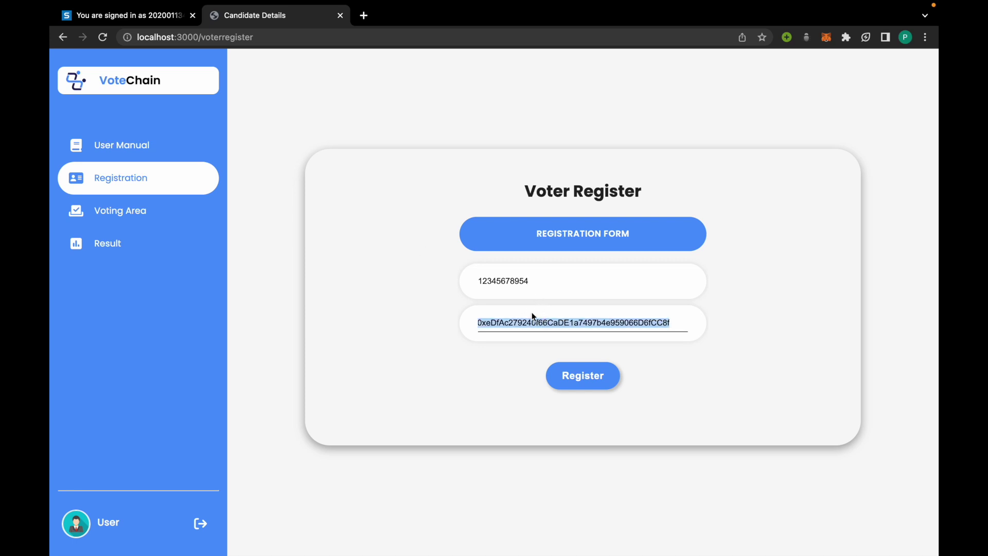
left_click(584, 382)
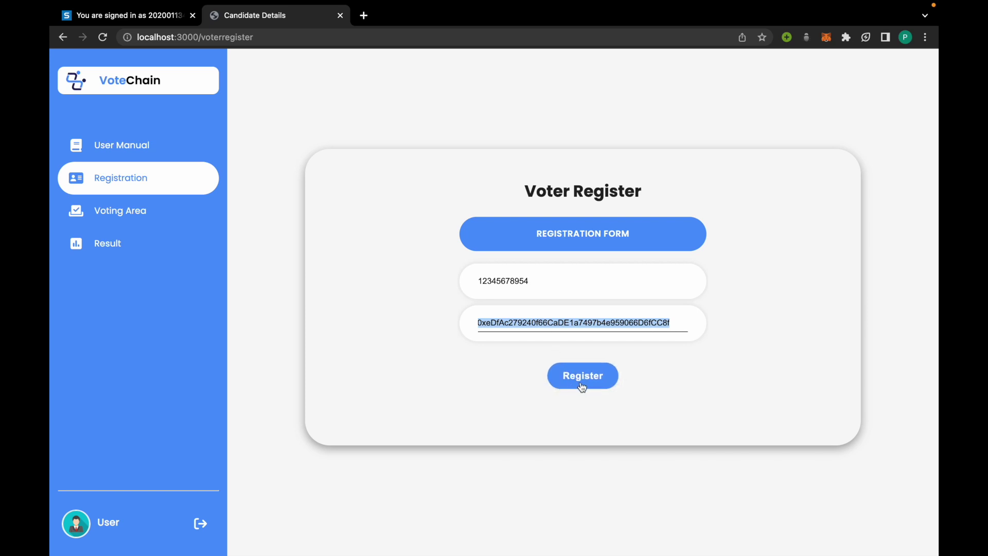
left_click(582, 383)
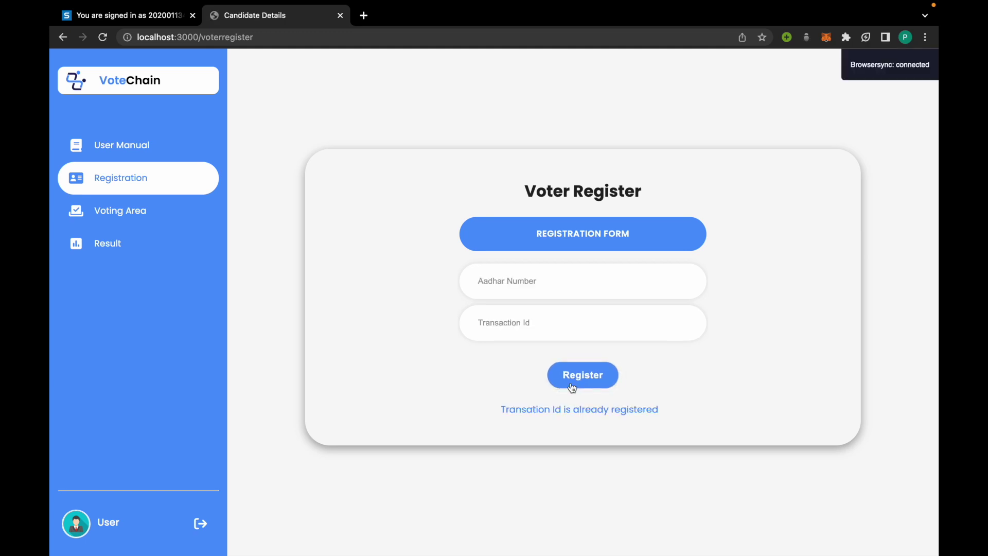
triple_click(557, 407)
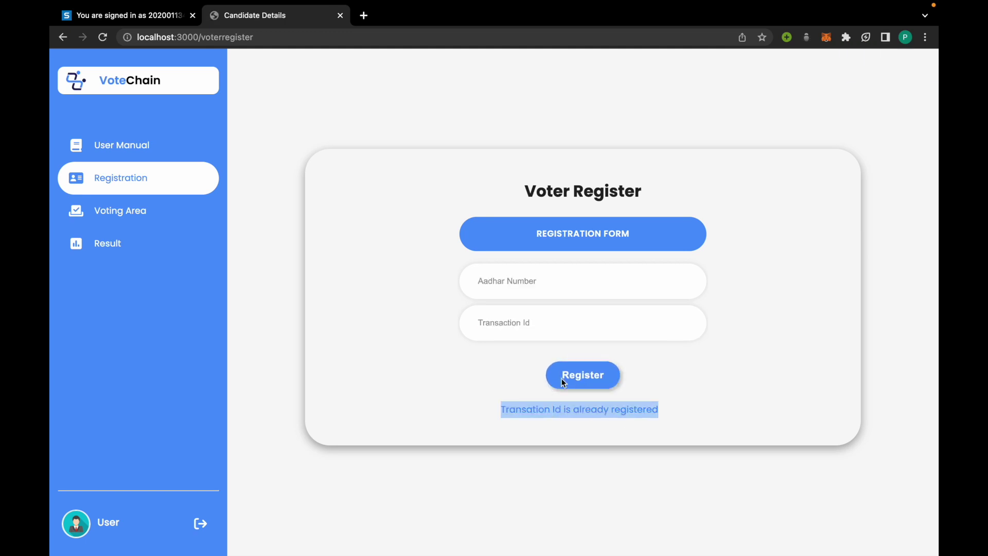
left_click(119, 211)
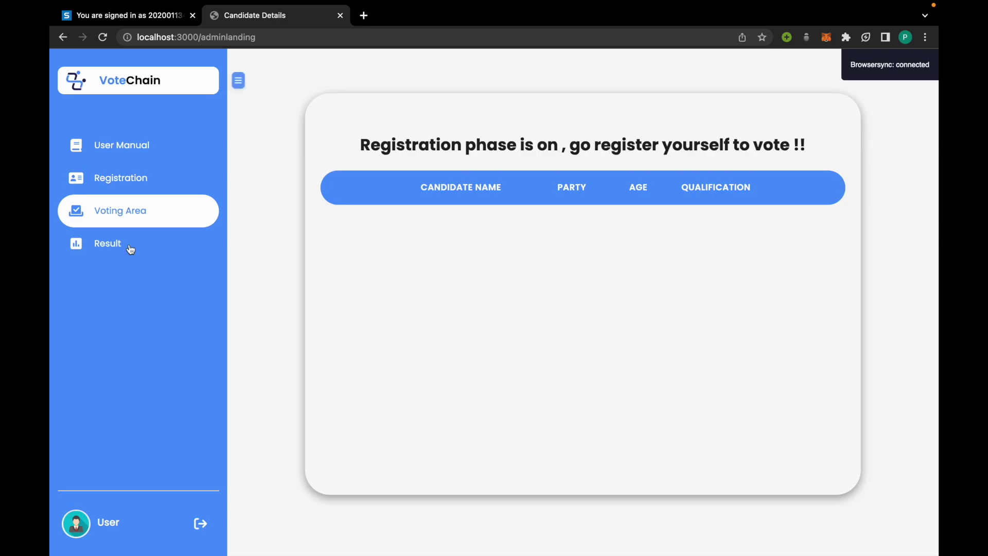
Switch between the Result and Voting Area pages, ending on Voting Area.
left_click(130, 247)
left_click(128, 212)
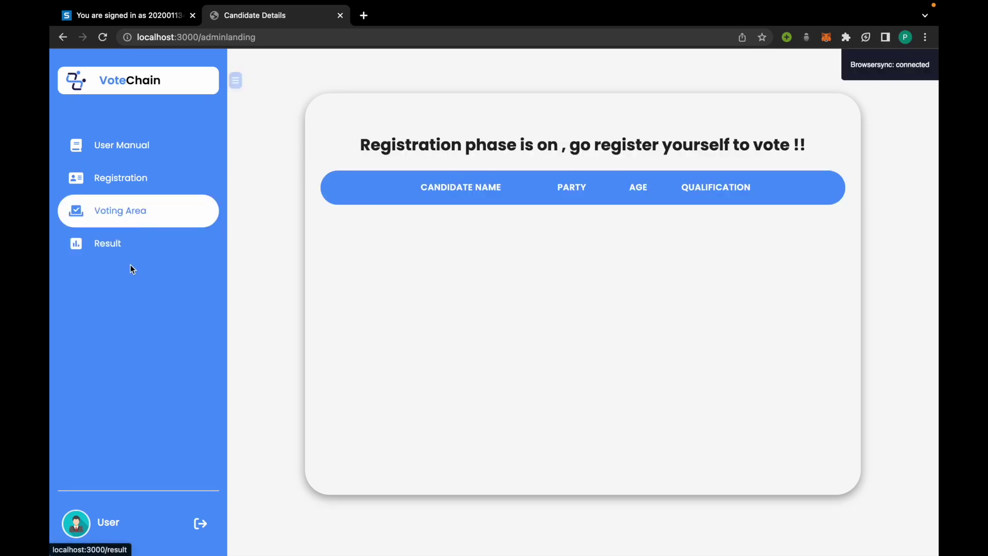
left_click(115, 243)
left_click(116, 213)
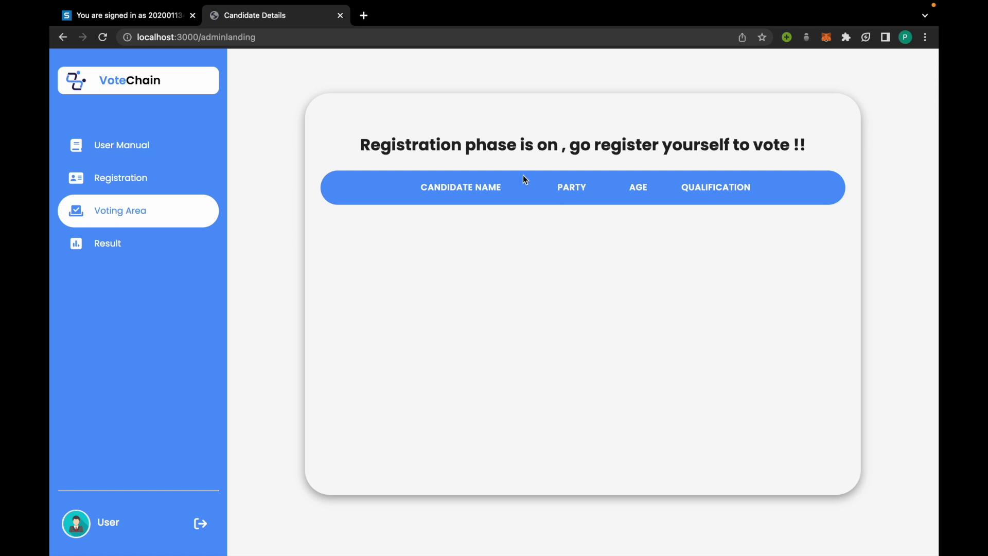
Highlight the 'Registration phase is on, go register yourself to vote' notice.
left_click_drag(360, 143, 395, 144)
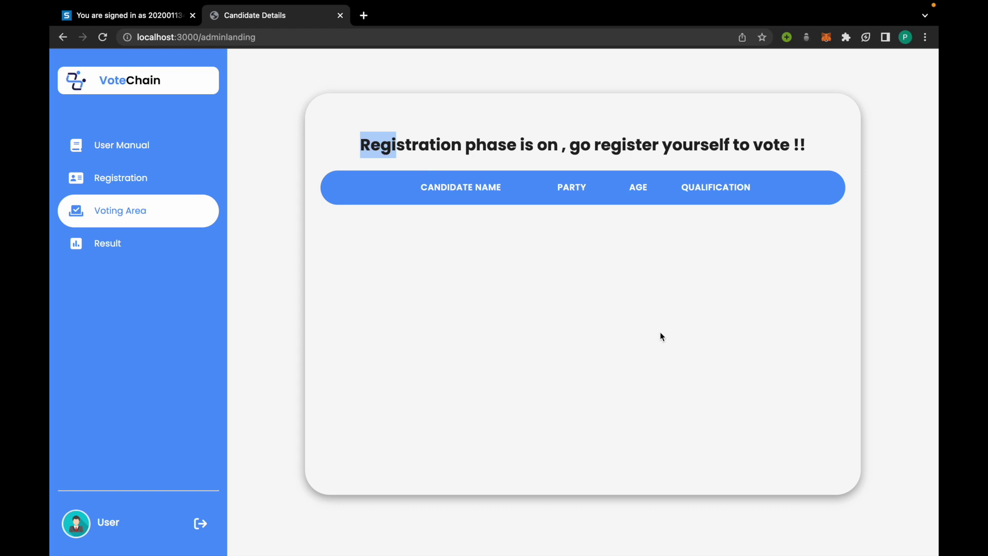
left_click(394, 145)
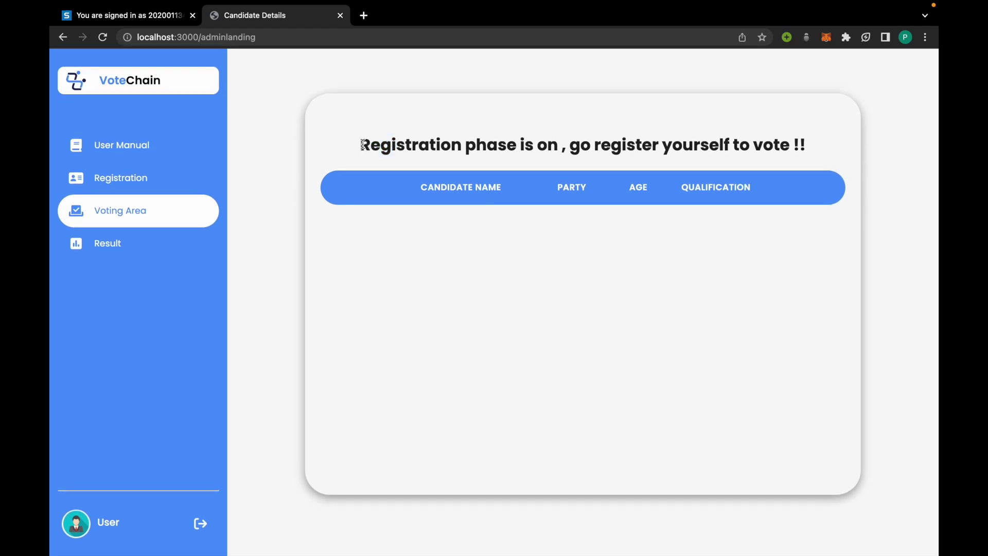
left_click_drag(360, 144, 566, 145)
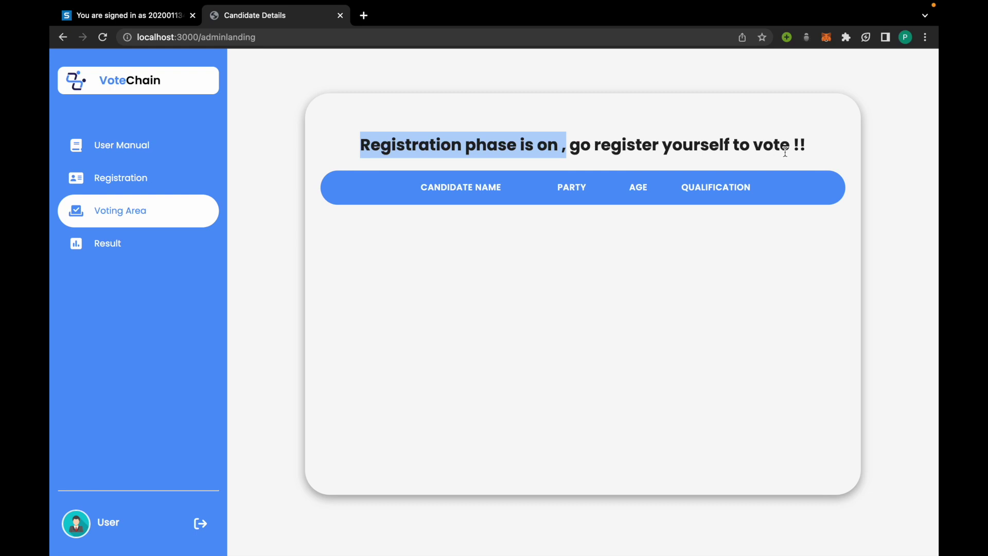
left_click_drag(791, 147, 568, 147)
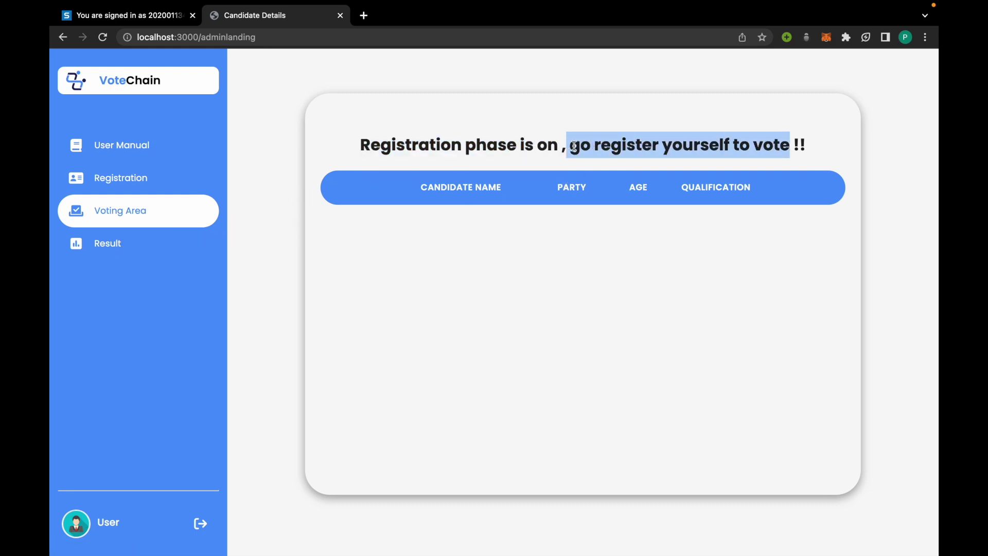
double_click(394, 143)
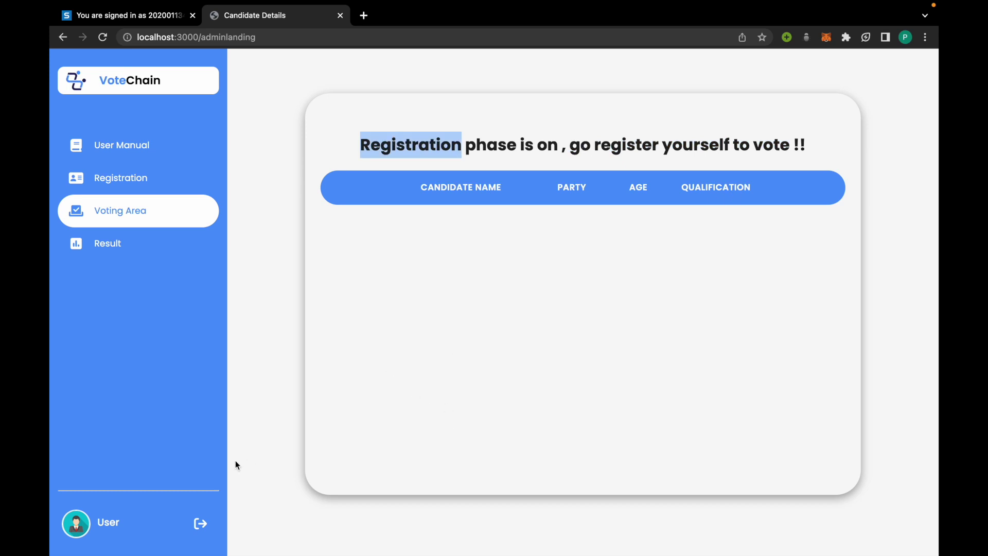
Log out, then sign in through Admin Login with the admin email and password.
left_click(199, 523)
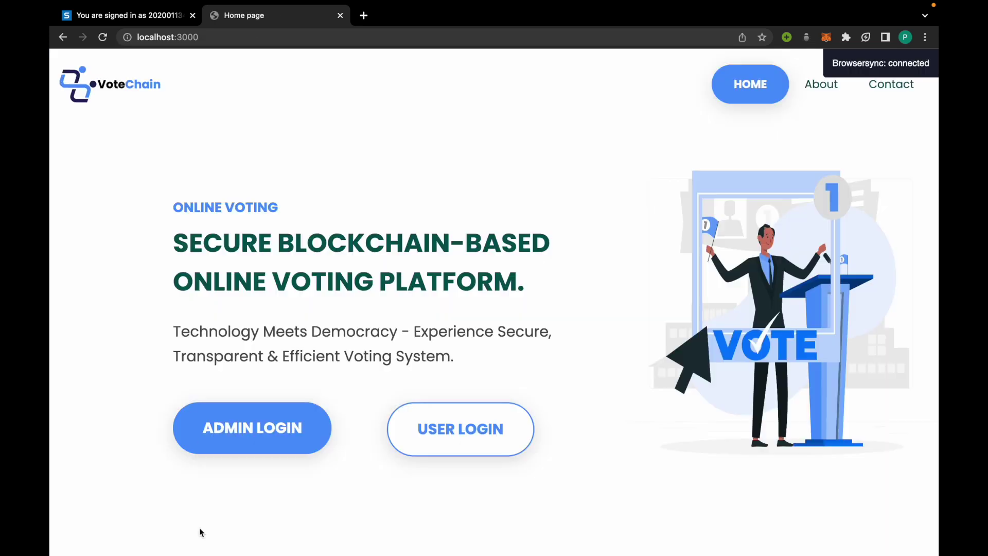
left_click(254, 428)
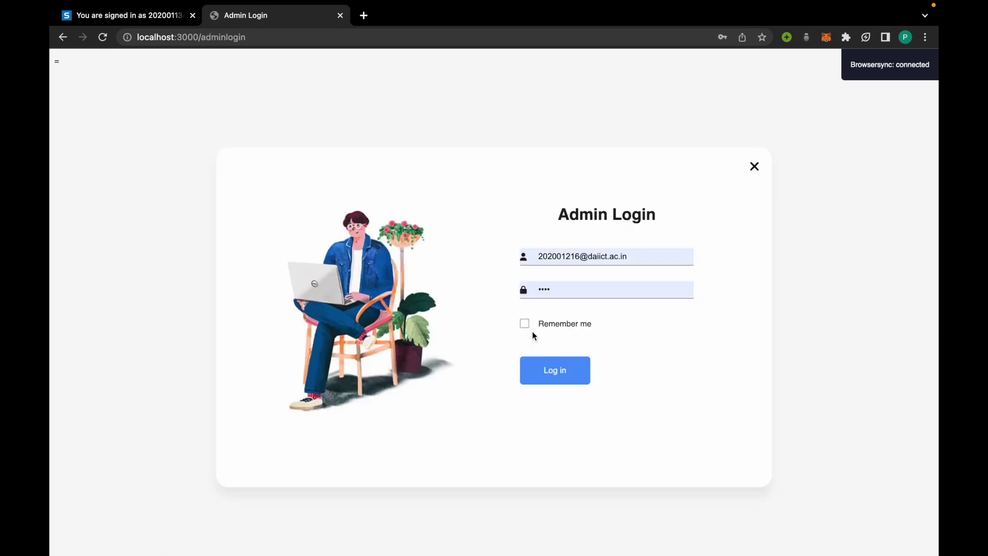
double_click(651, 251)
type("admin")
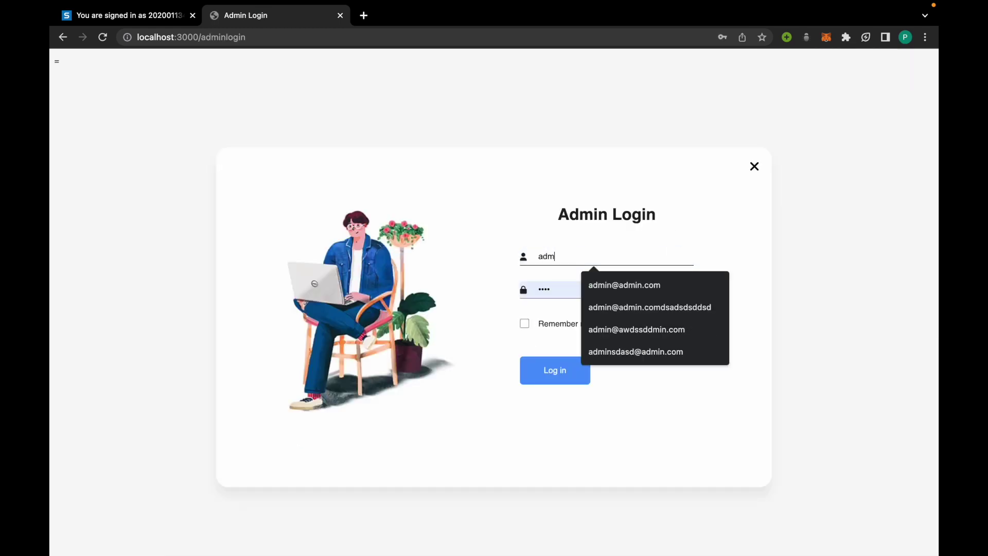
type("@admin.com")
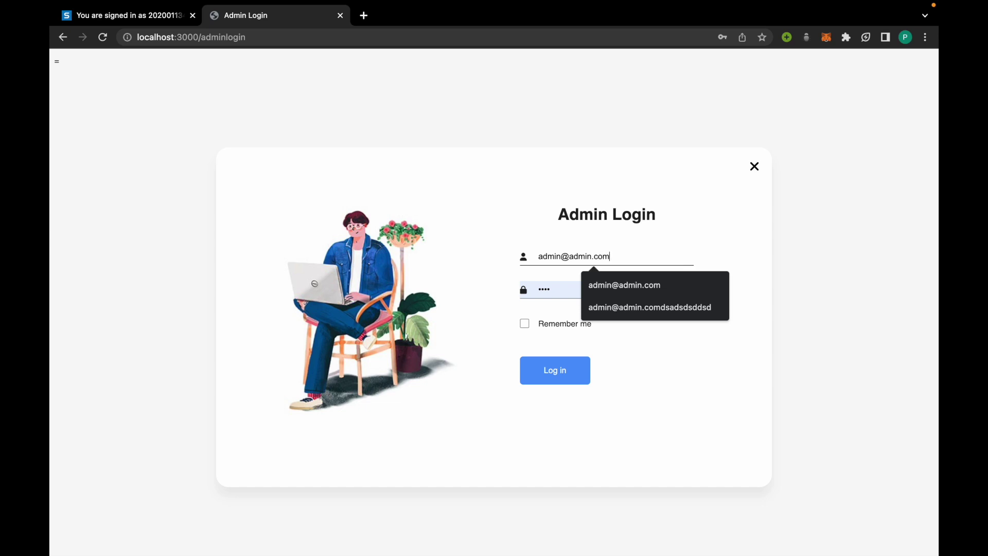
left_click(561, 287)
type("ad")
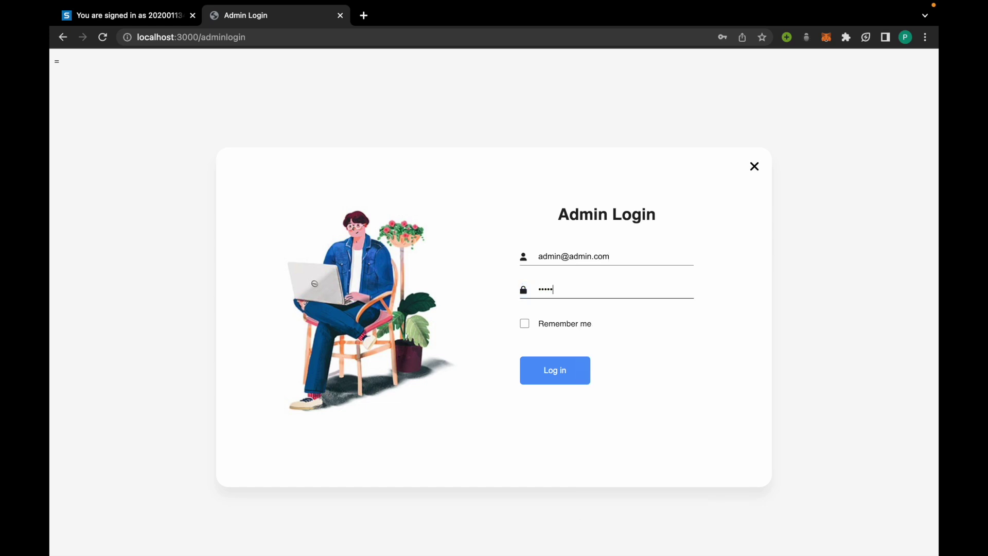
left_click(565, 370)
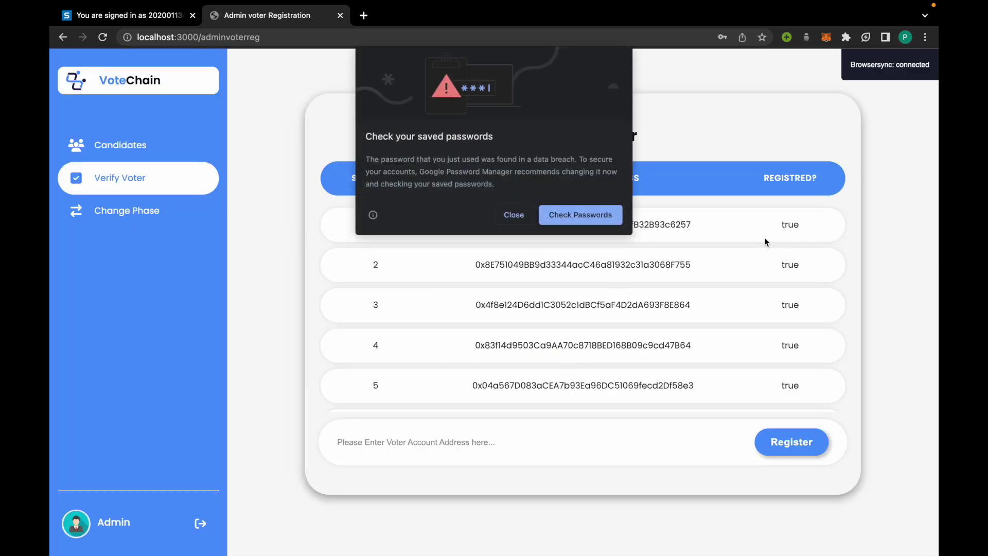
Copy Account 6's address, then switch MetaMask to Account 2 and copy its address.
left_click(513, 215)
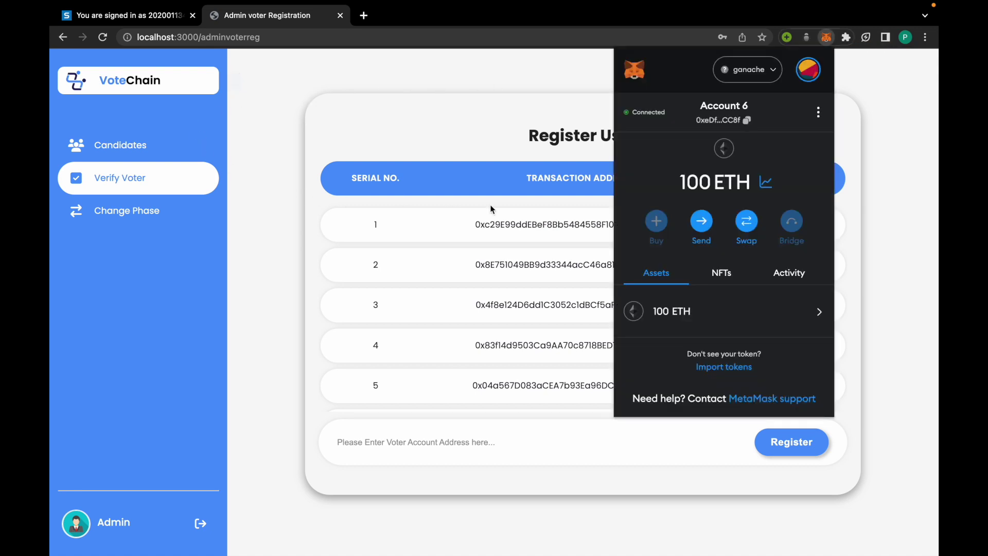
left_click(724, 120)
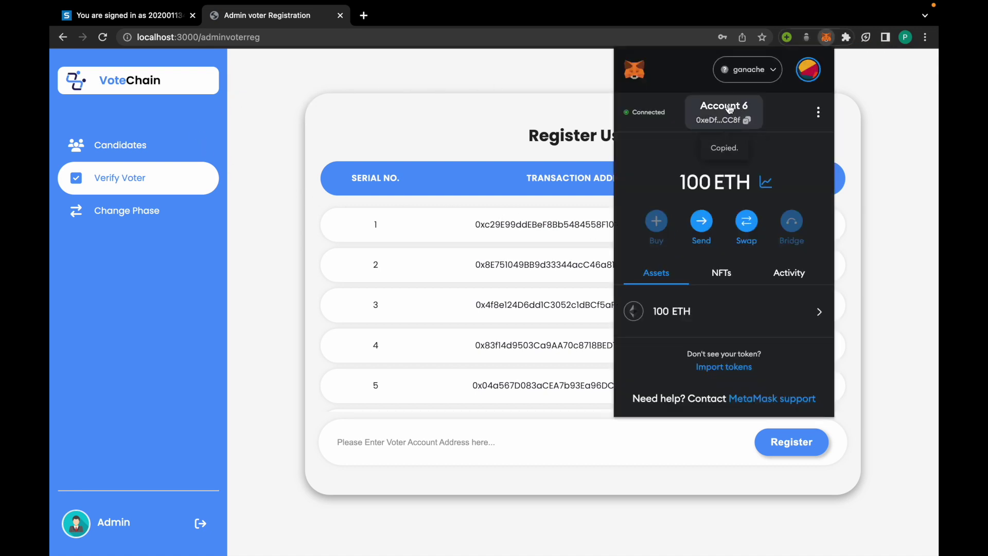
left_click(723, 106)
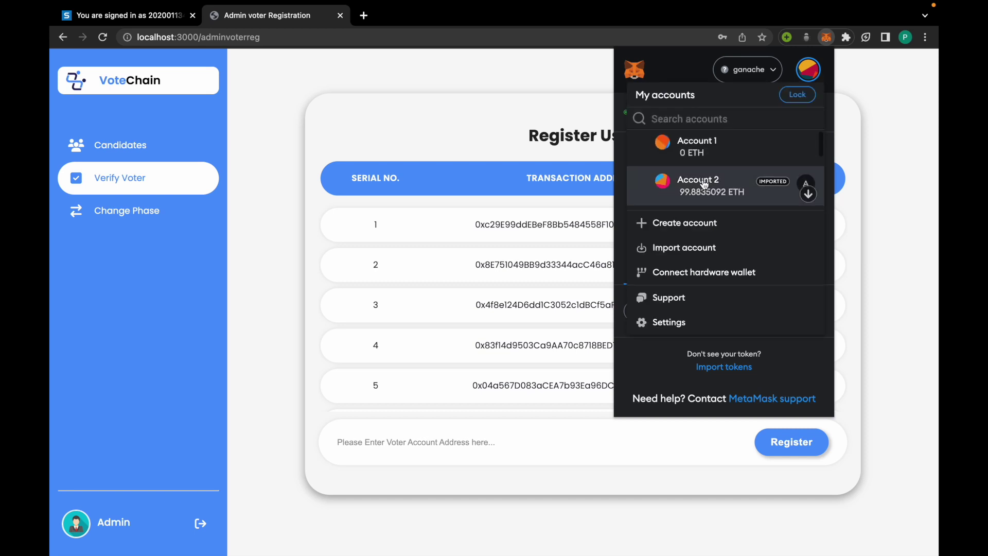
scroll(704, 186, "down", 1)
left_click(726, 169)
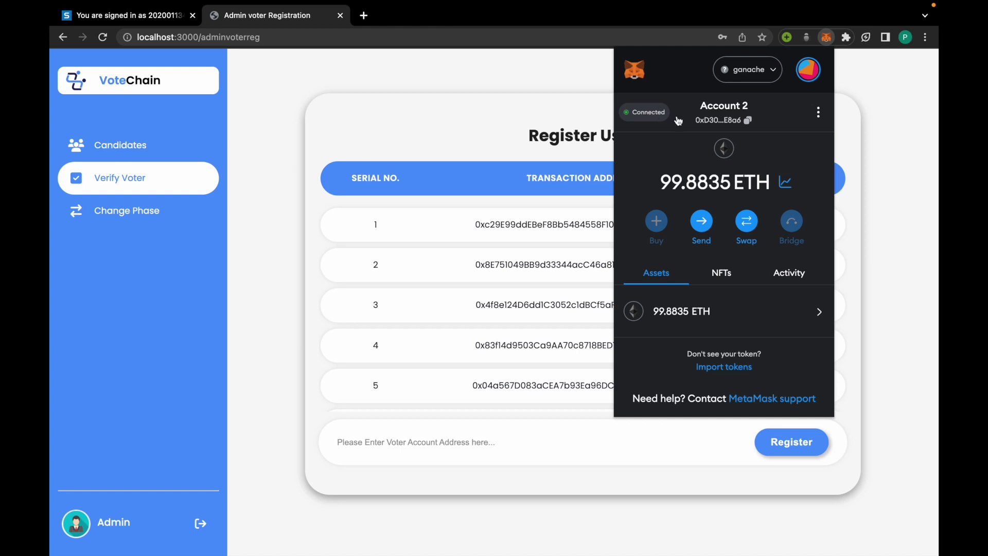
left_click(747, 120)
left_click(857, 112)
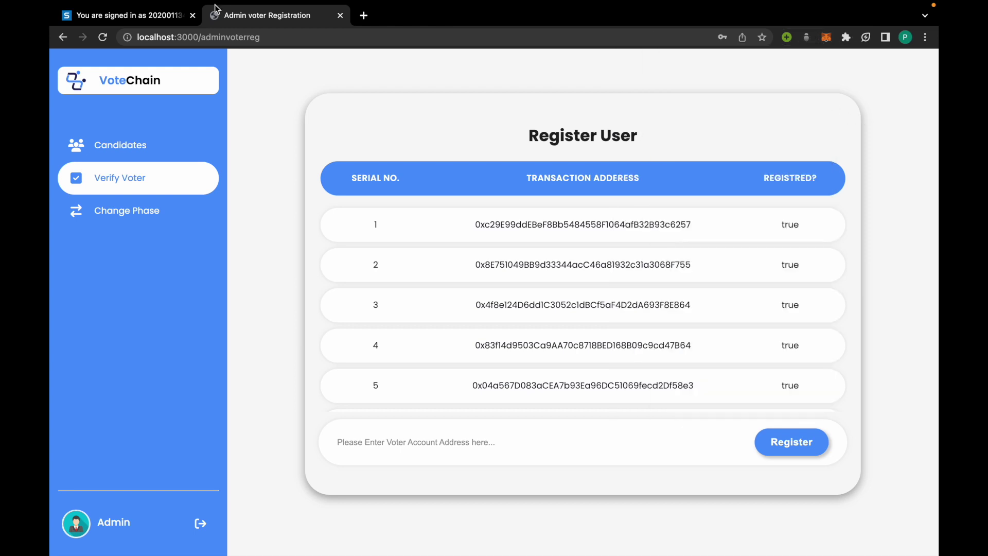
Paste the second listed voter's address into the voter address field and register it.
left_click(102, 37)
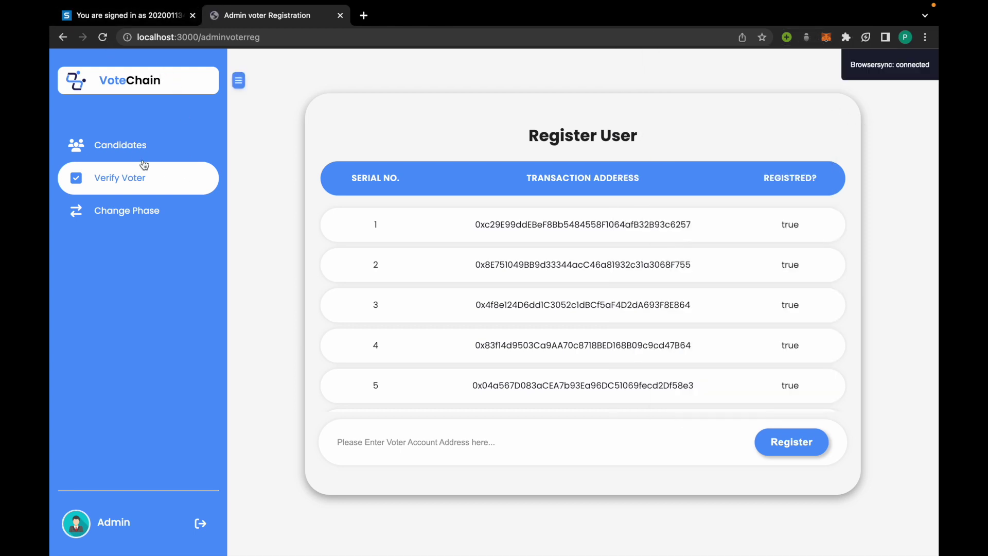
left_click(150, 177)
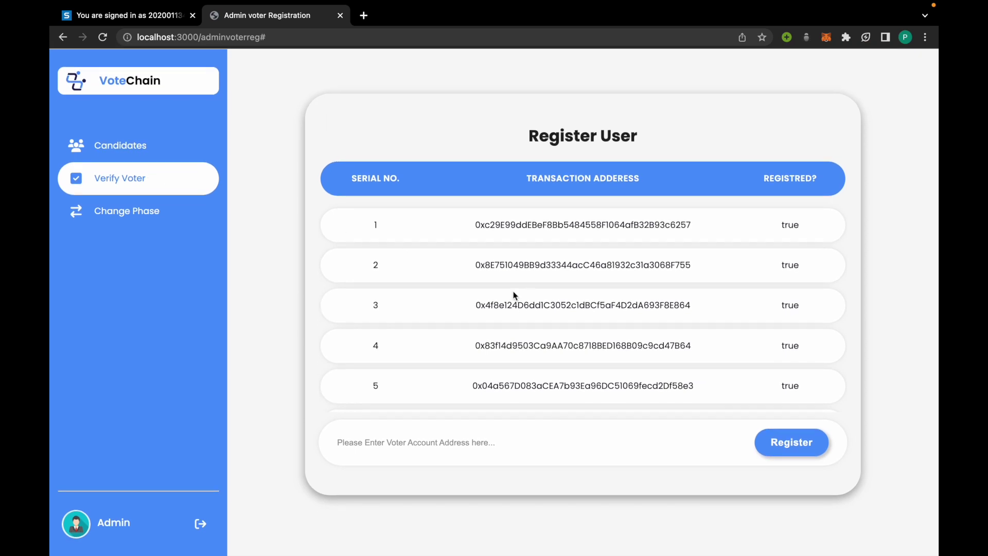
double_click(568, 263)
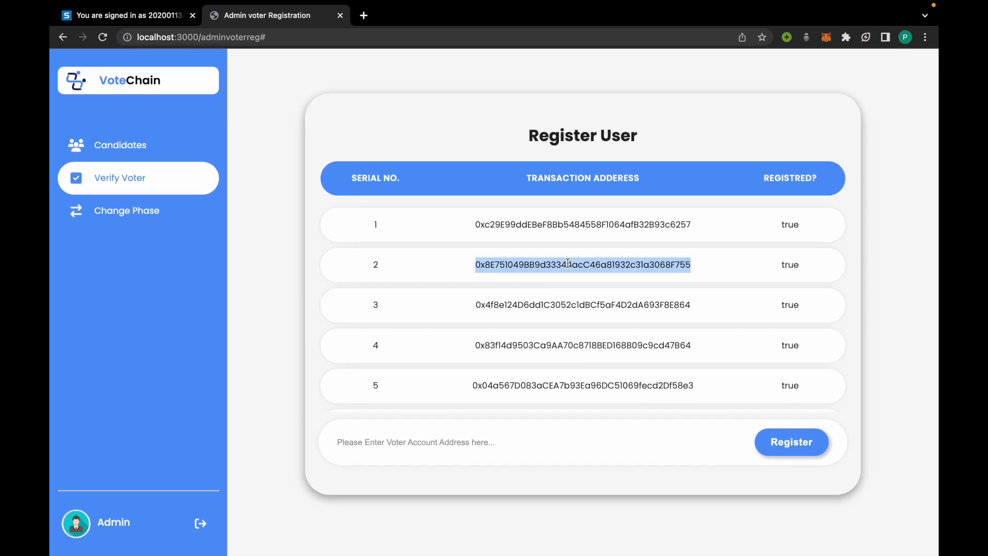
left_click(481, 445)
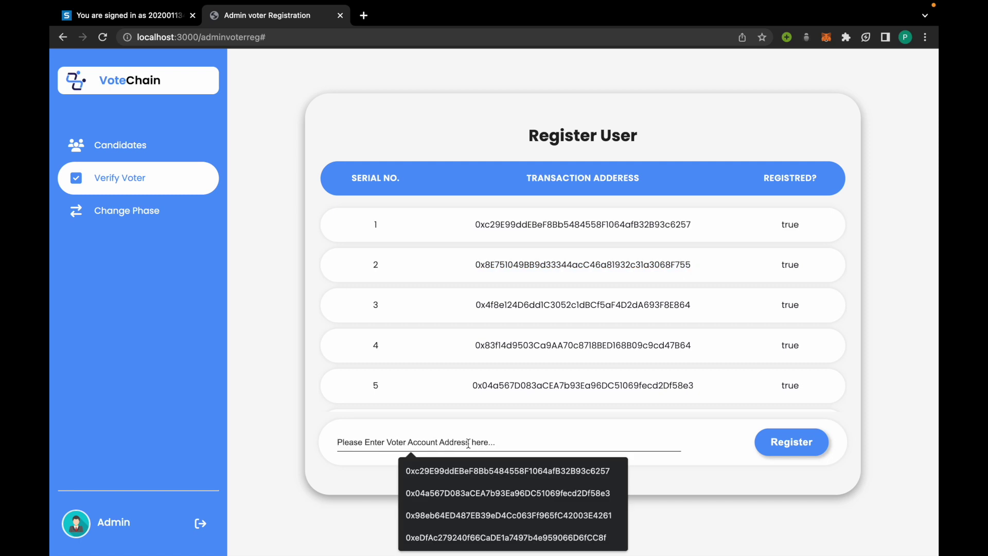
double_click(585, 264)
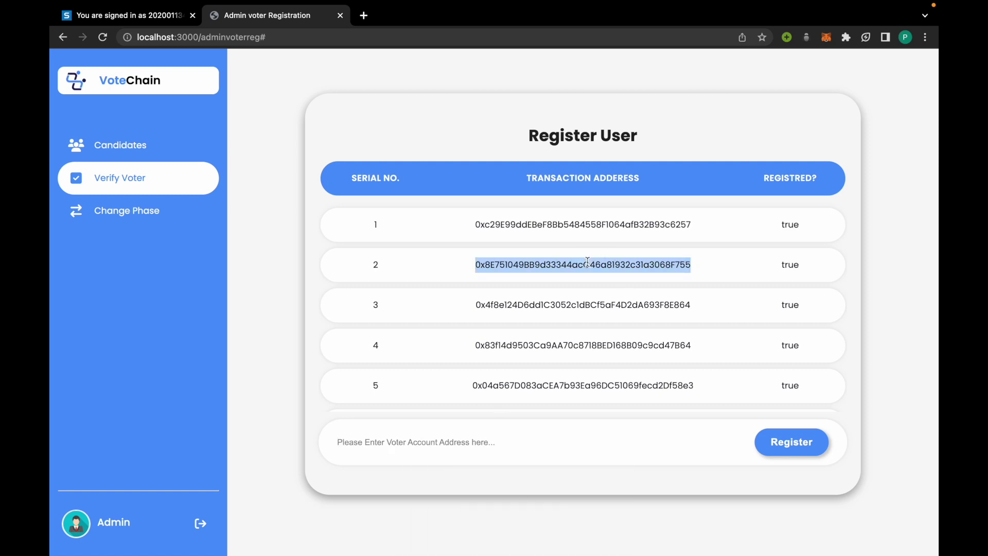
left_click(483, 442)
key("ctrl+v")
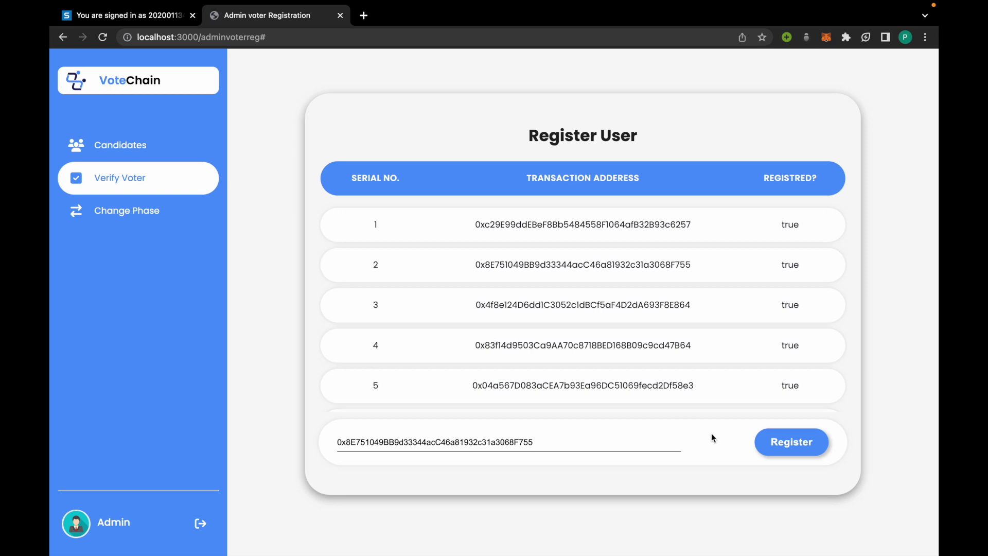
left_click(765, 443)
key("ctrl+Left")
key("ctrl+Right")
key("ctrl+Right")
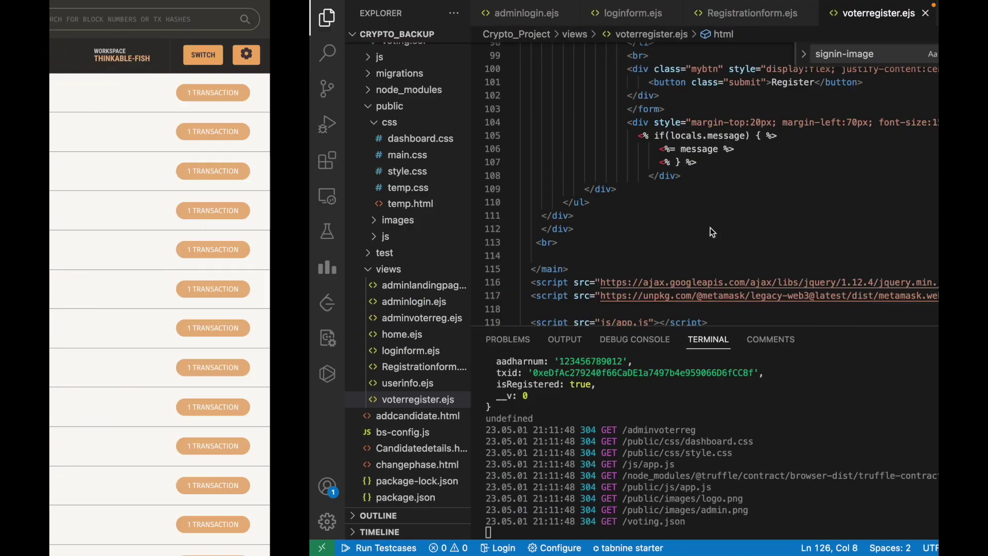
key("ctrl+Left")
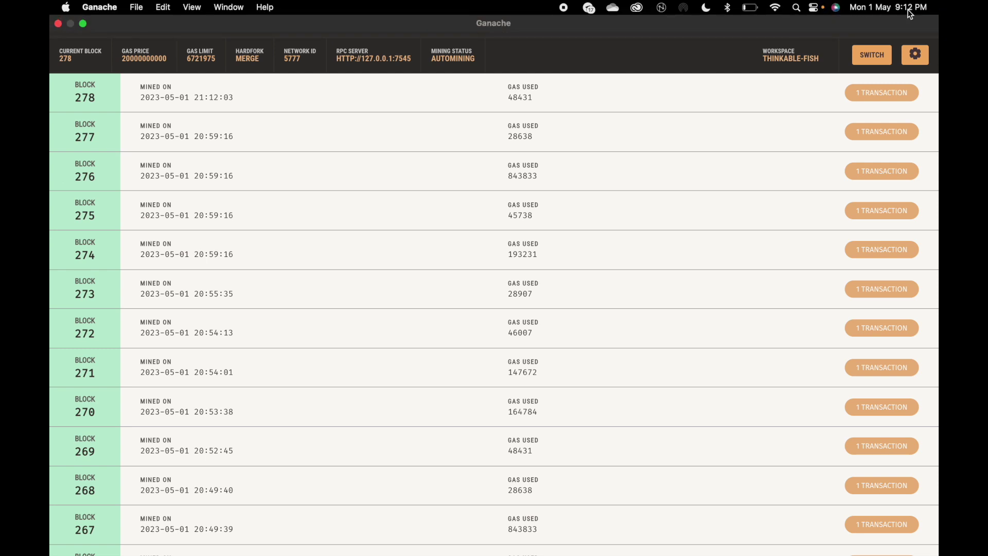
left_click(197, 99)
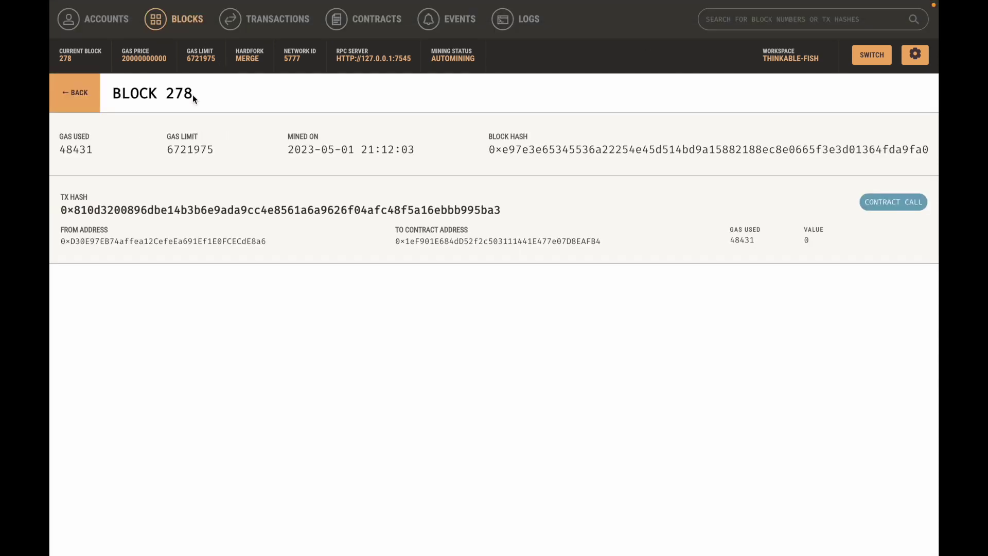
left_click(102, 92)
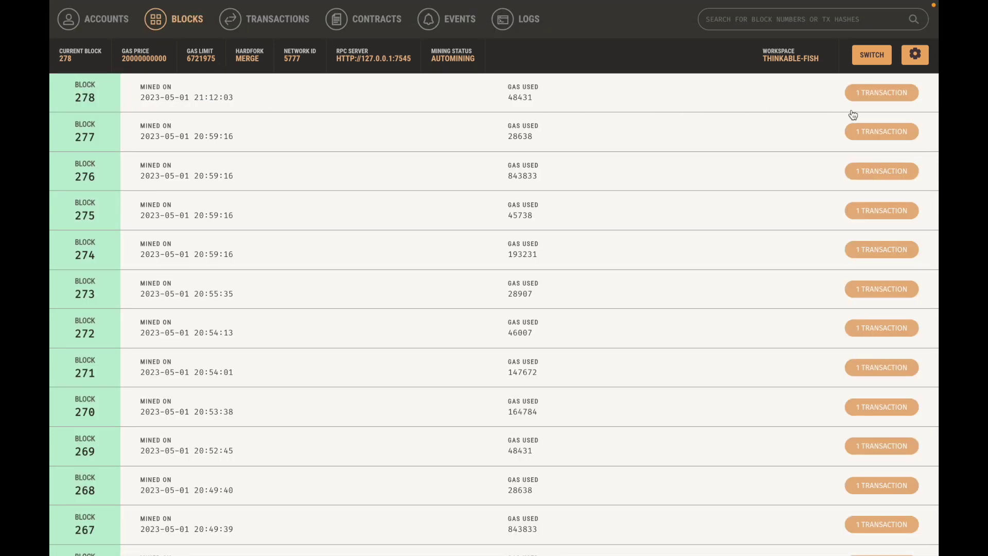
left_click(868, 101)
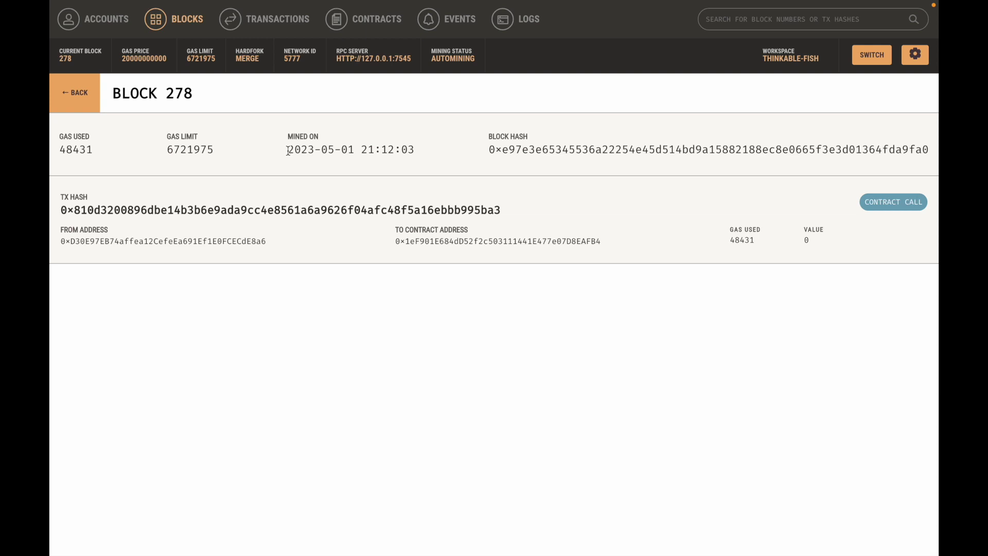
left_click_drag(288, 149, 353, 149)
left_click(404, 152)
triple_click(404, 153)
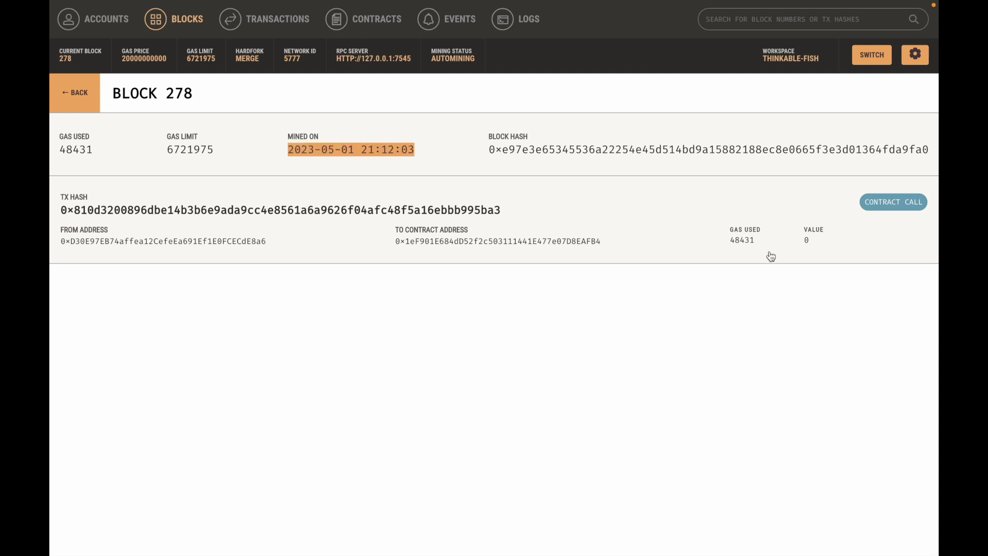
left_click(70, 213)
left_click(74, 91)
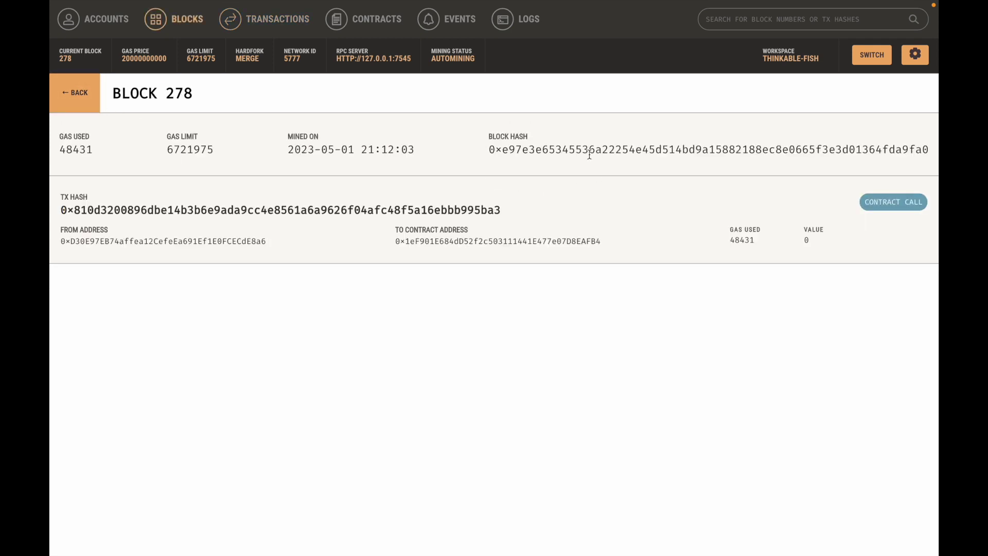
double_click(587, 150)
left_click(74, 92)
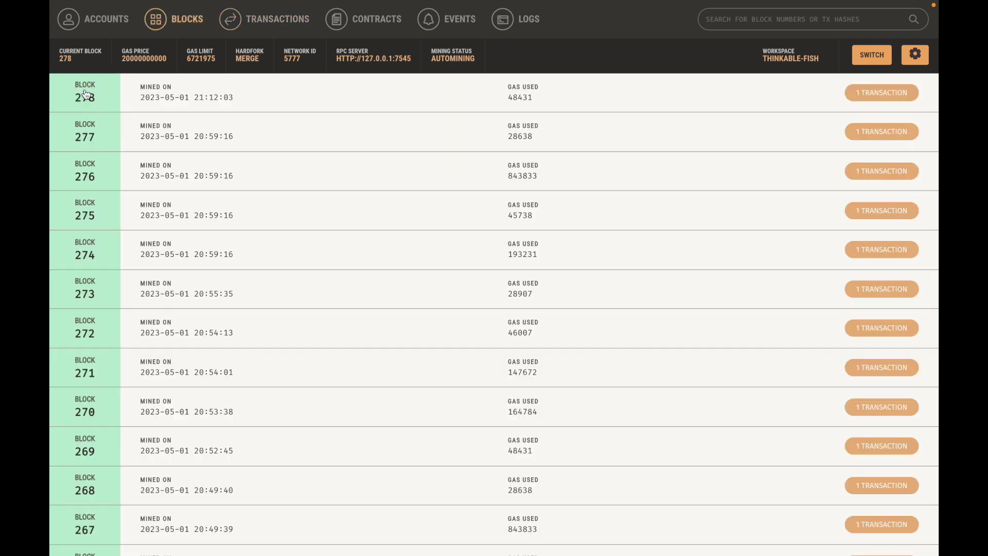
key("super+Tab")
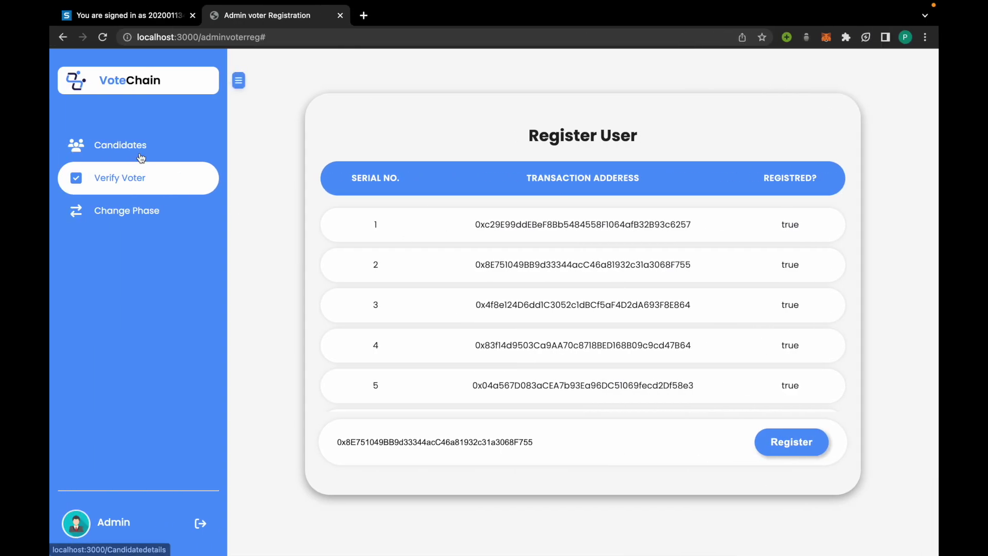
Select the address in the voter field, then go to the empty Candidates page.
double_click(533, 444)
scroll(426, 288, "down", 1)
scroll(539, 293, "up", 1)
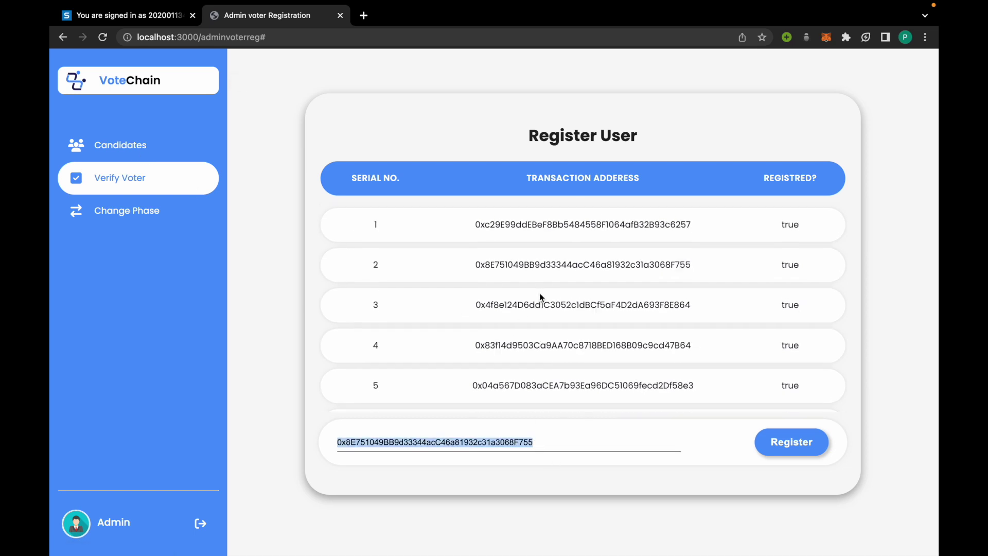
scroll(539, 292, "down", 1)
scroll(589, 259, "up", 1)
scroll(588, 259, "down", 1)
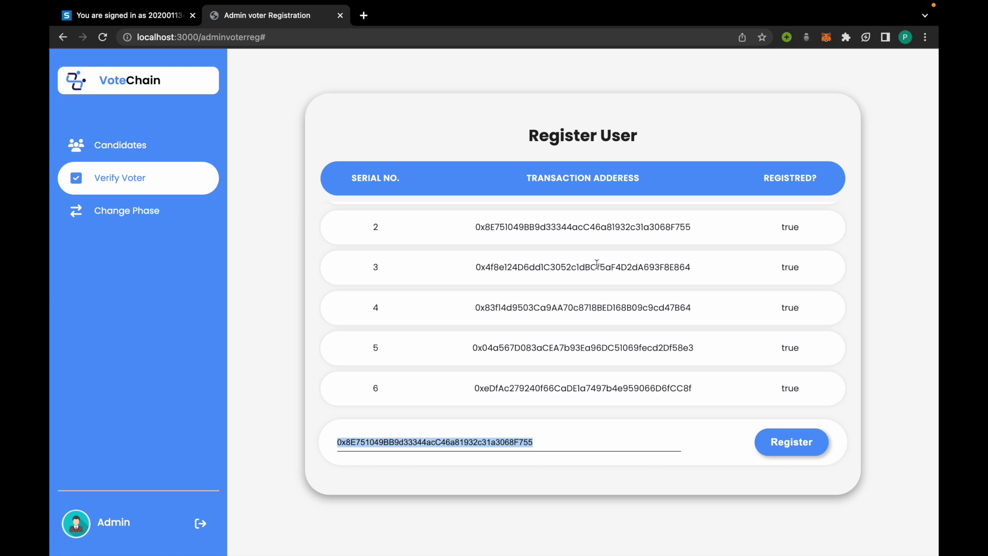
scroll(598, 267, "up", 1)
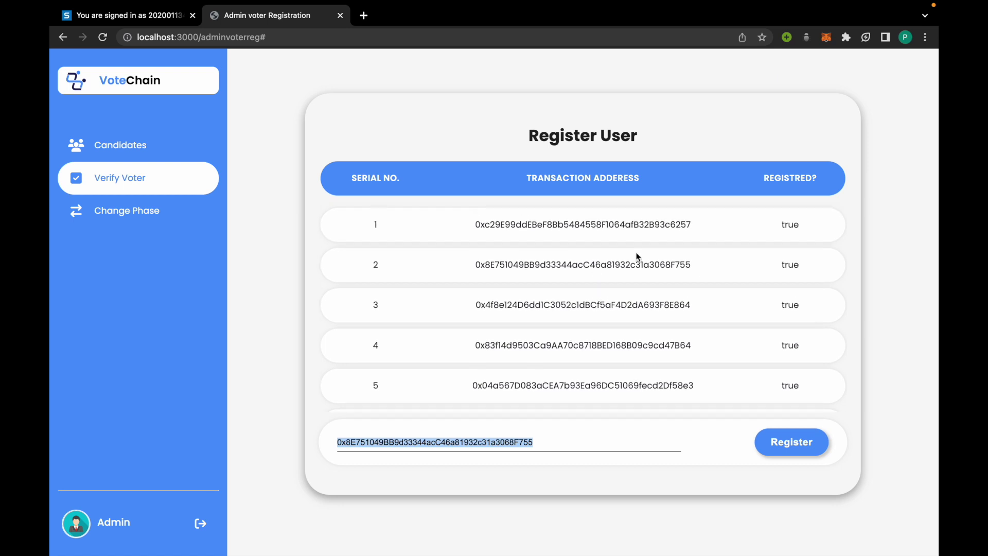
left_click(116, 145)
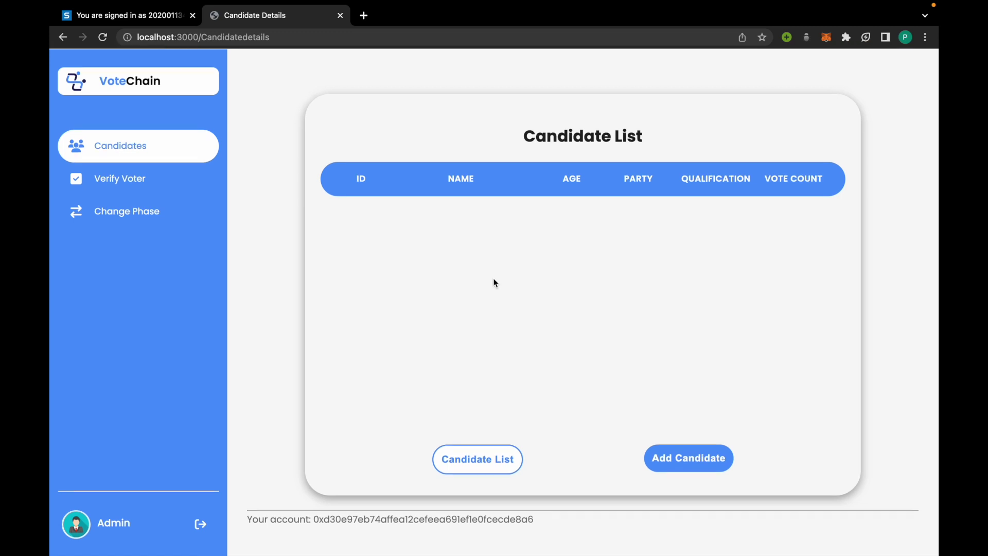
left_click(127, 210)
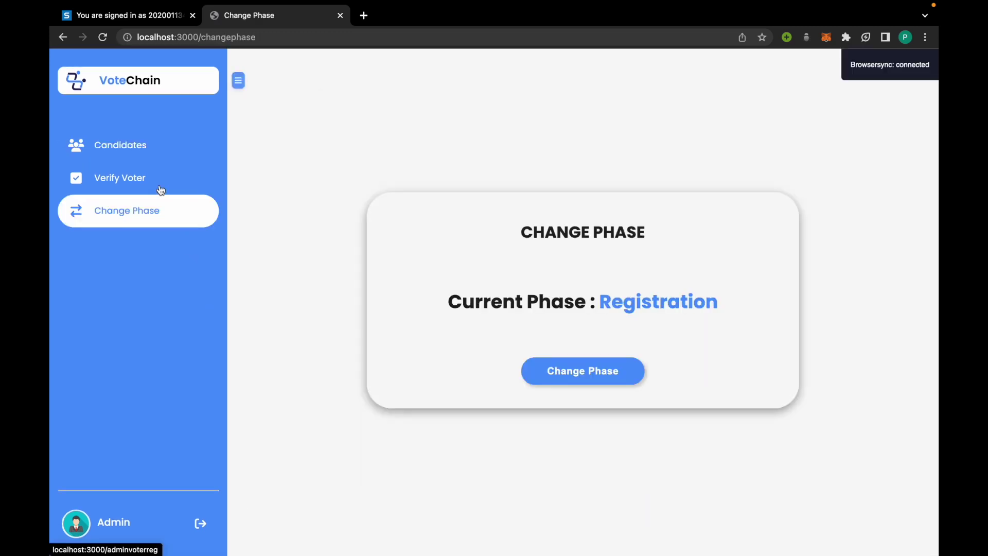
left_click(119, 145)
left_click(694, 459)
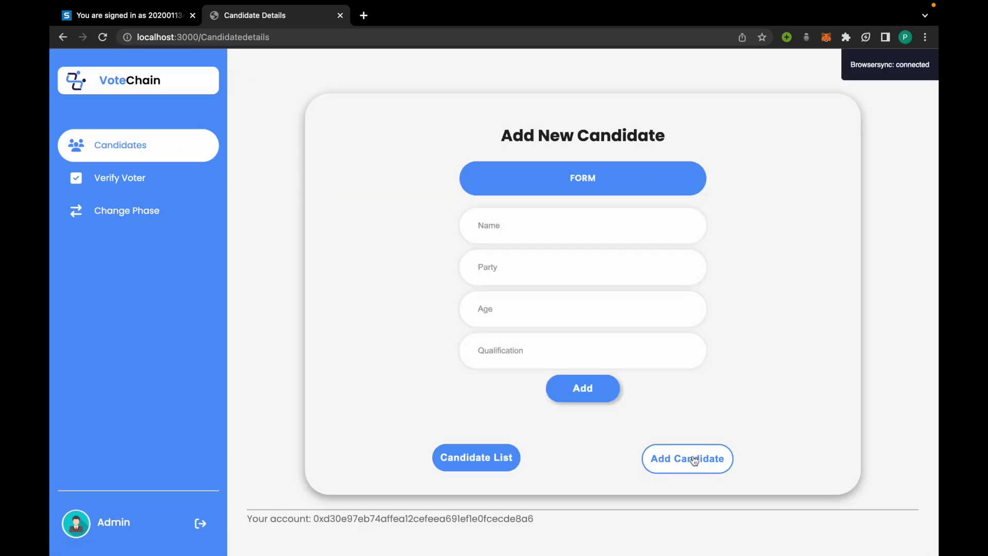
left_click(530, 231)
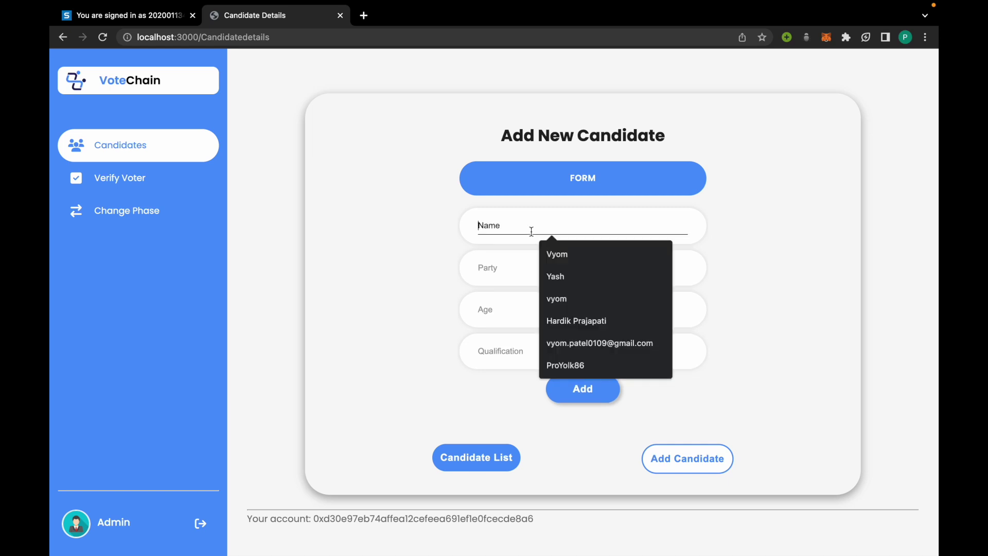
type("Bhara")
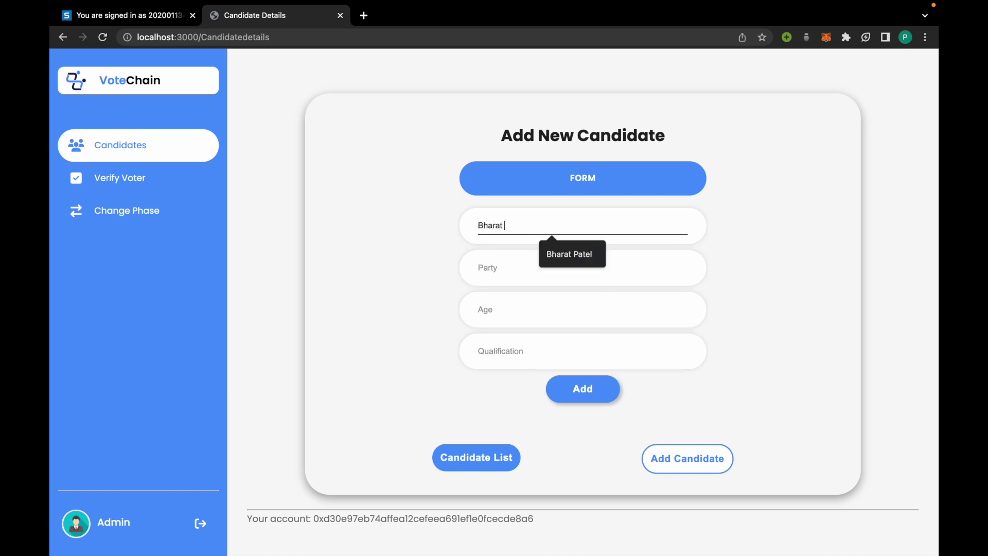
type("tel")
left_click(547, 267)
left_click(551, 291)
left_click(532, 309)
type("21")
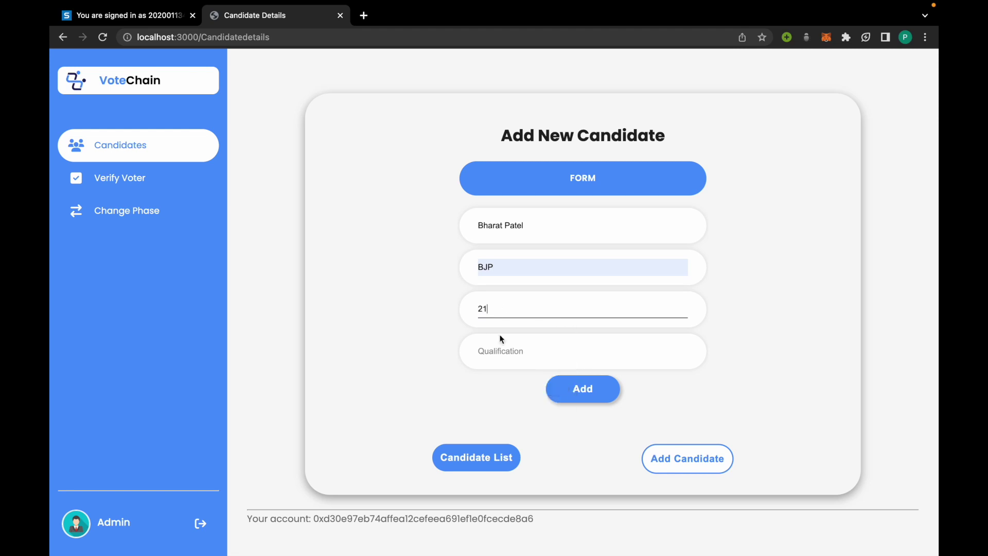
type("Doctor")
left_click(582, 389)
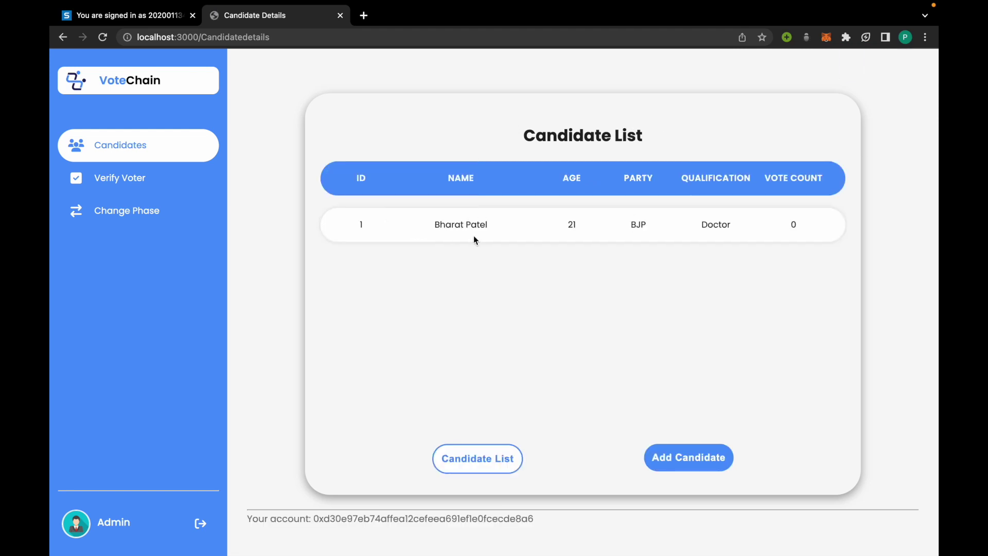
left_click(683, 458)
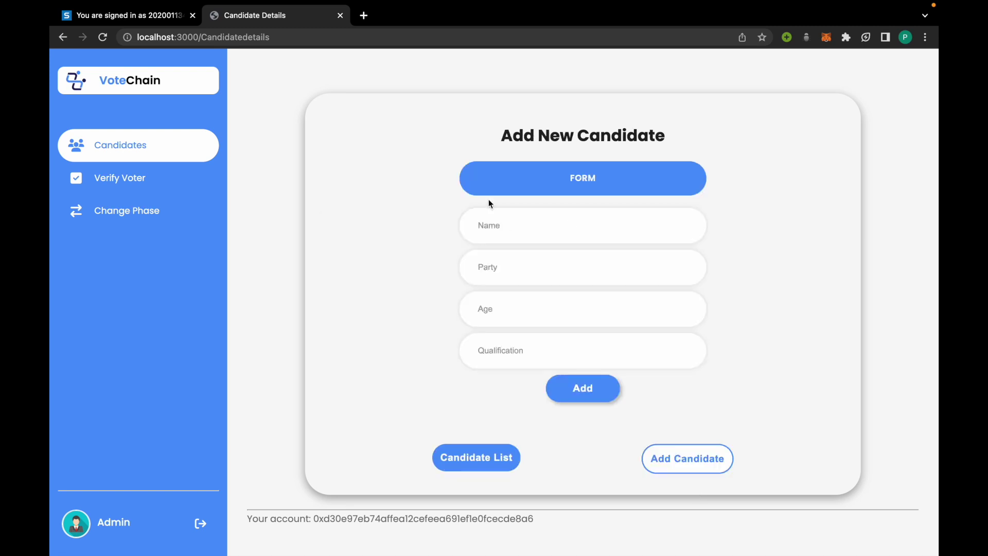
left_click(541, 225)
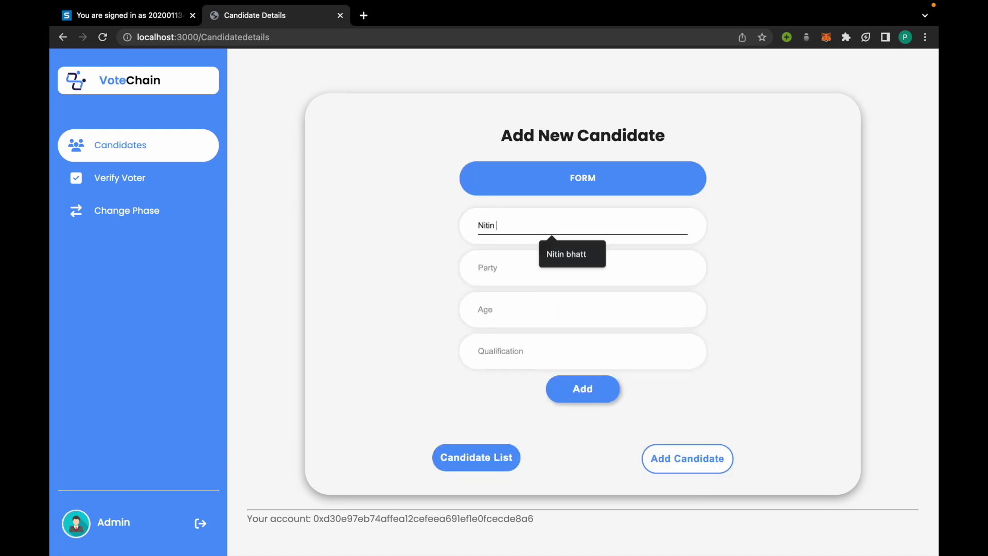
key("Tab")
type("AAP")
left_click(498, 309)
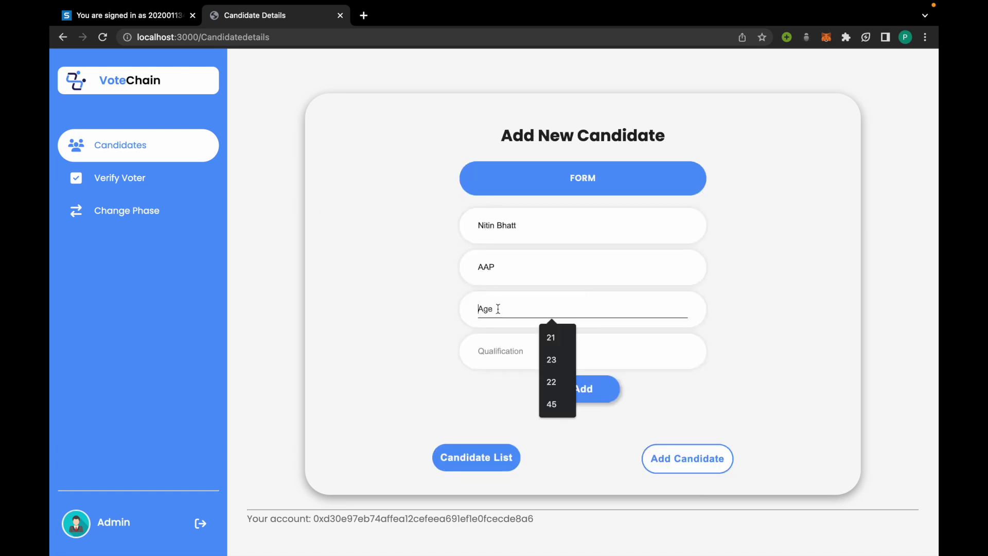
type("45")
key("Tab")
type("Bus")
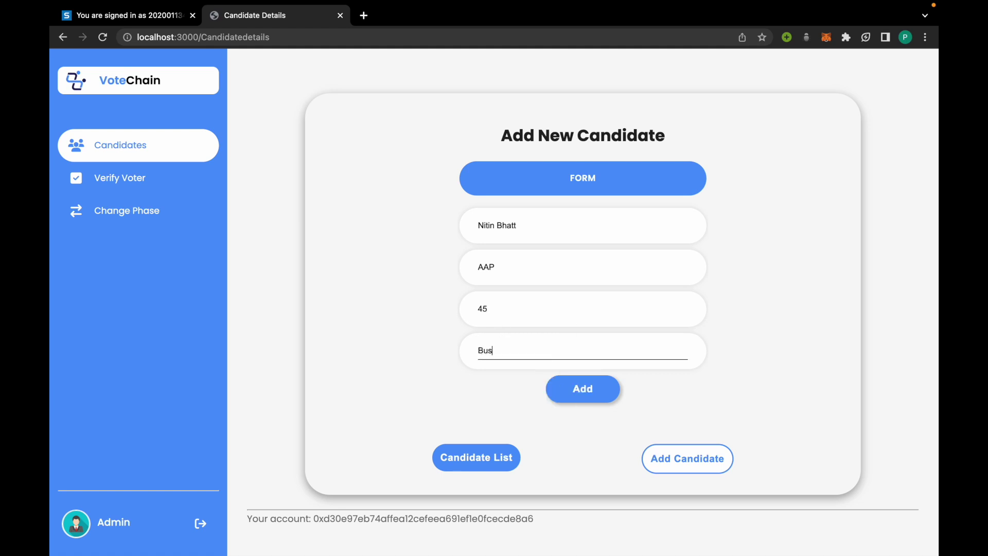
type("inessman")
left_click(615, 400)
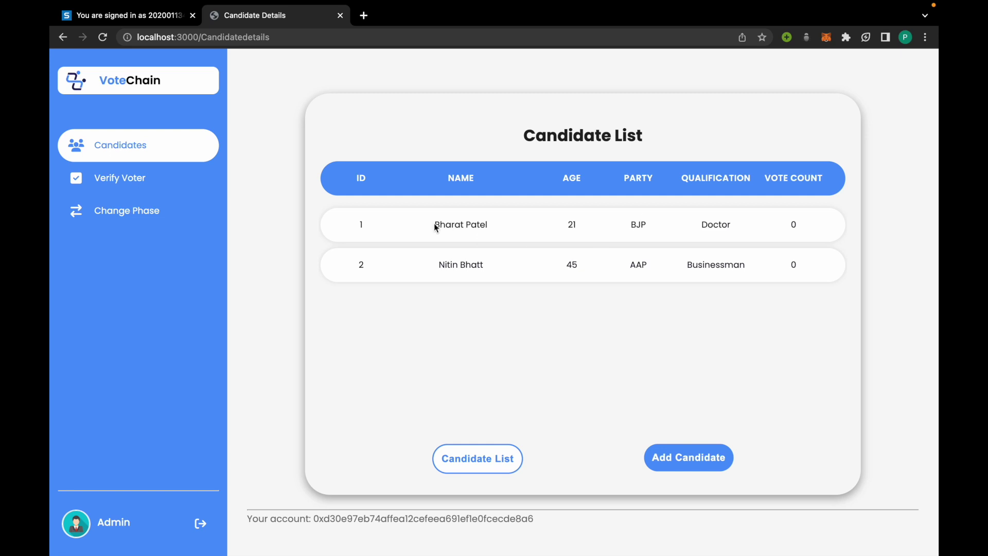
Confirm the phase change from Registration to Voting, then return to the two-candidate list.
left_click(90, 183)
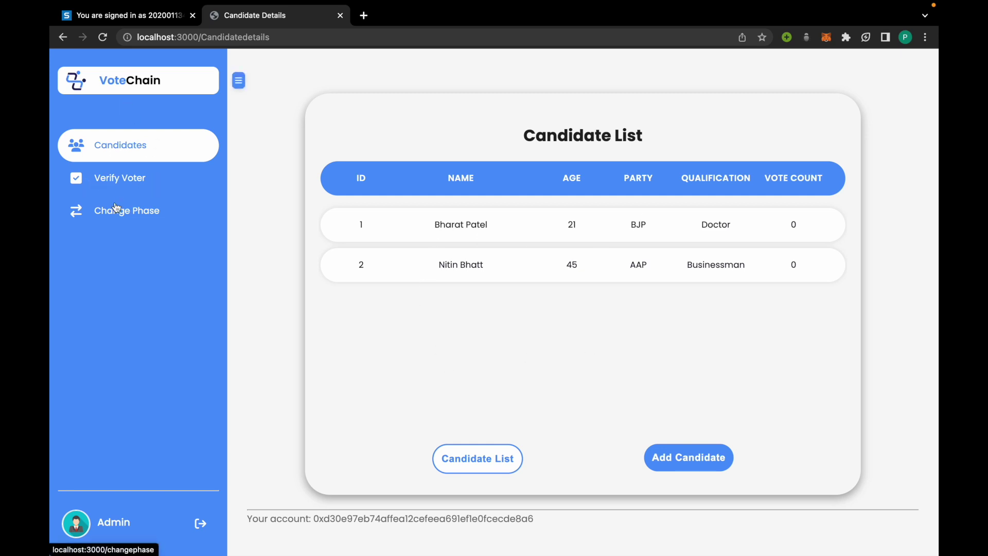
left_click(127, 210)
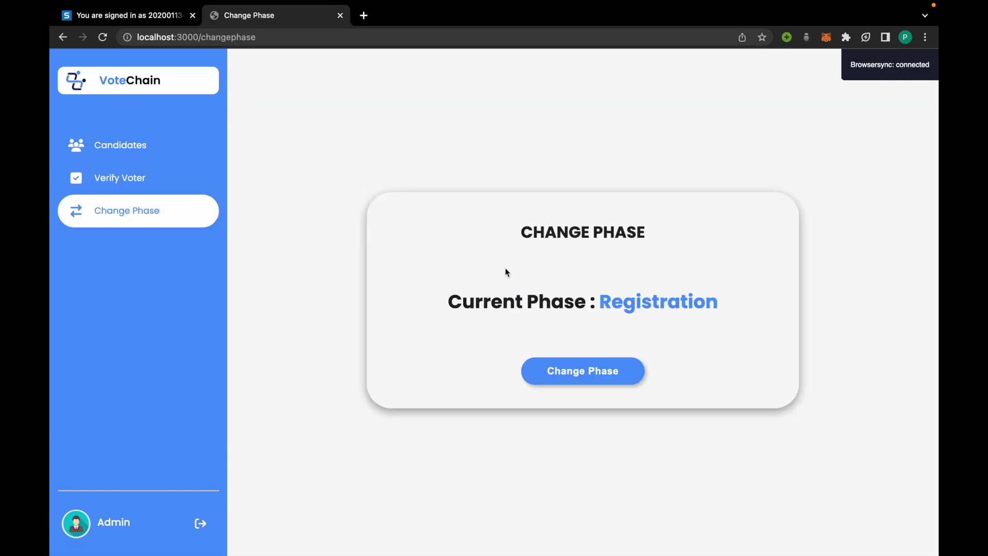
triple_click(512, 303)
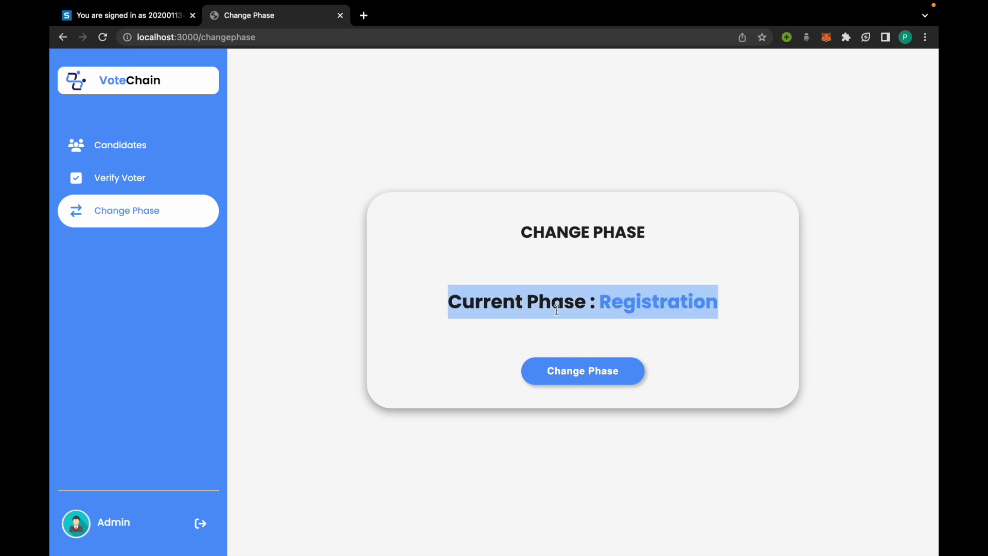
left_click(590, 370)
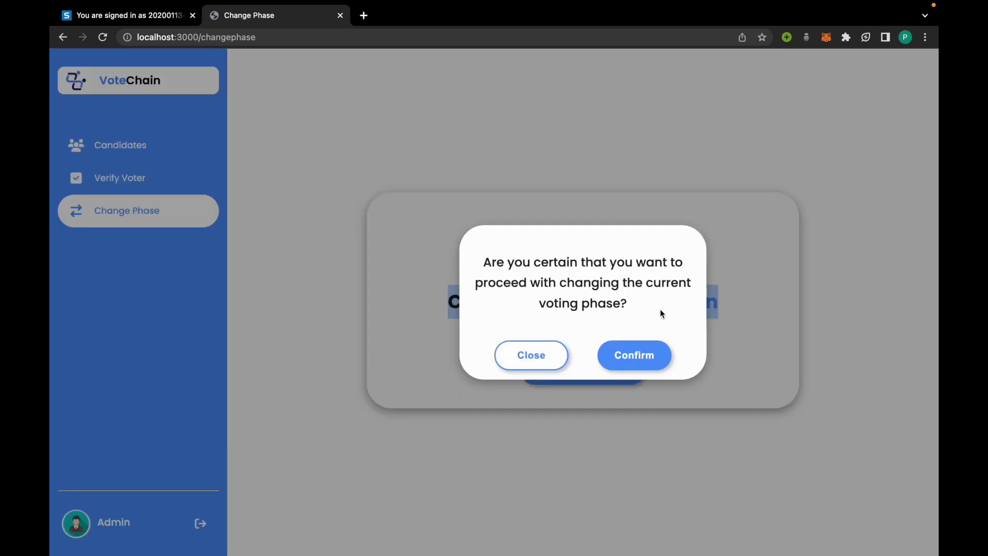
left_click(635, 355)
triple_click(583, 297)
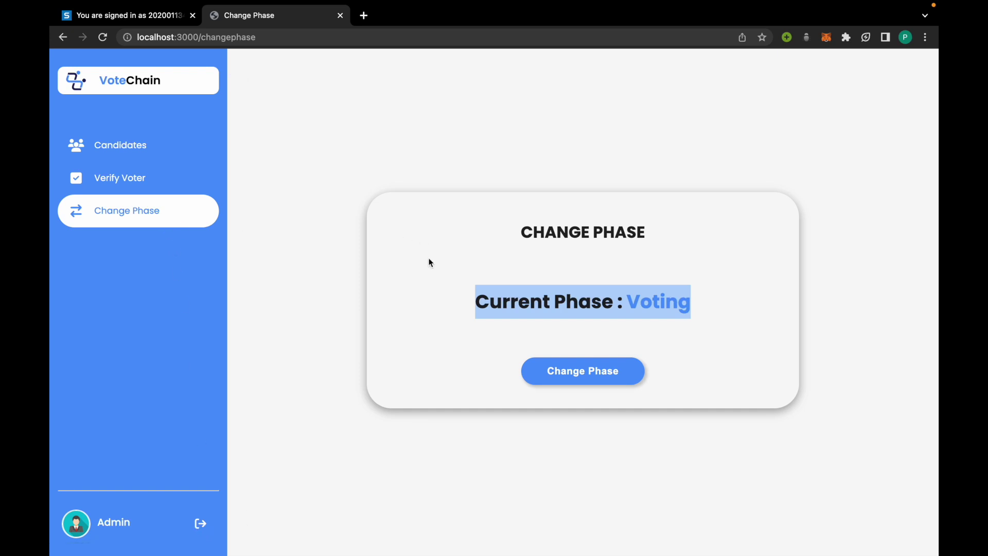
left_click(120, 145)
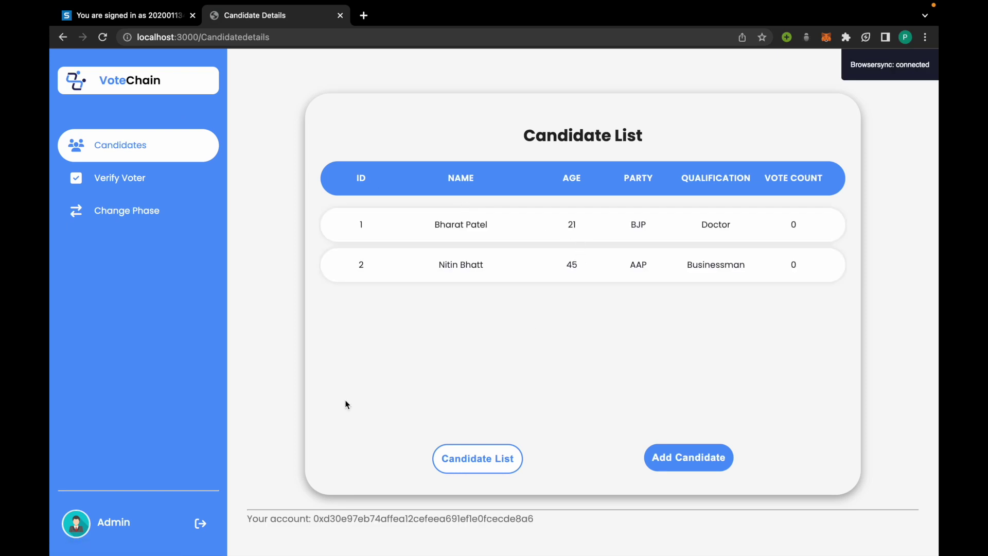
Log out of admin and sign in as a regular user with the saved email.
left_click(201, 522)
left_click(460, 427)
double_click(587, 238)
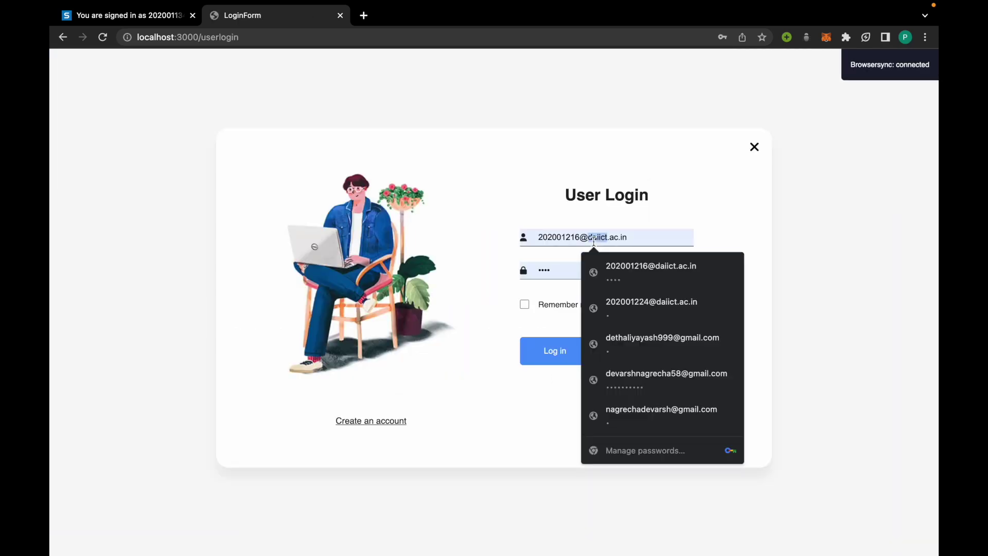
left_click(544, 355)
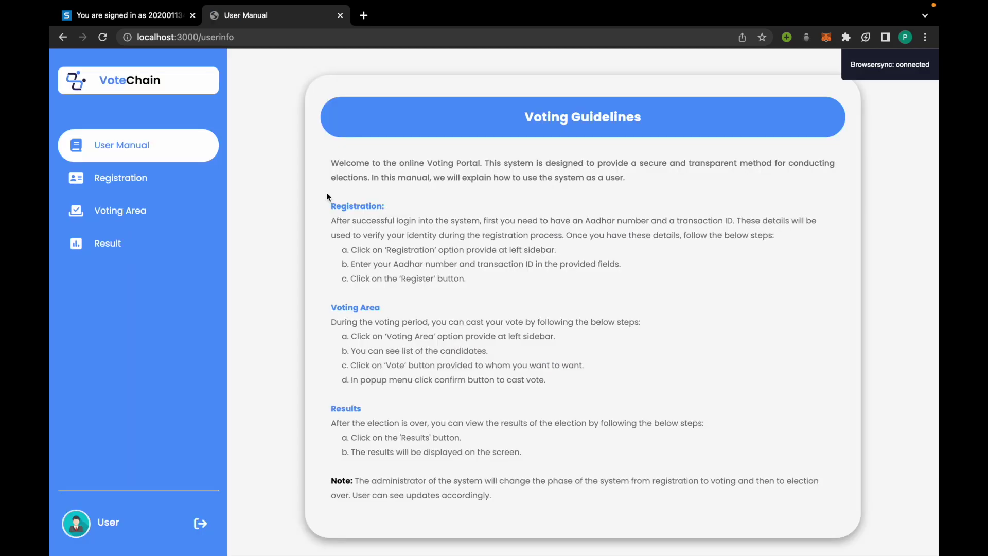
Open the Voting Area and highlight its 'Voting is now live' heading.
left_click(120, 210)
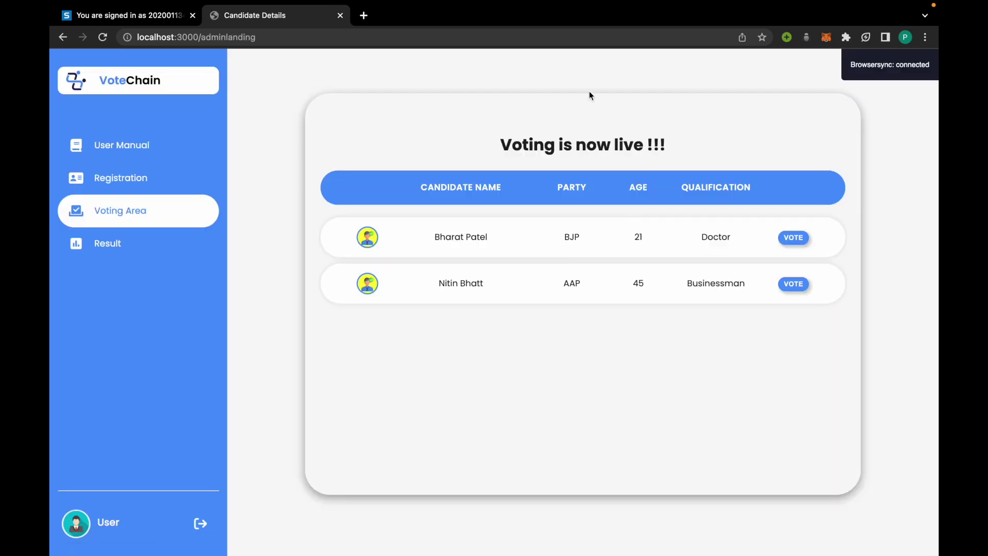
triple_click(540, 140)
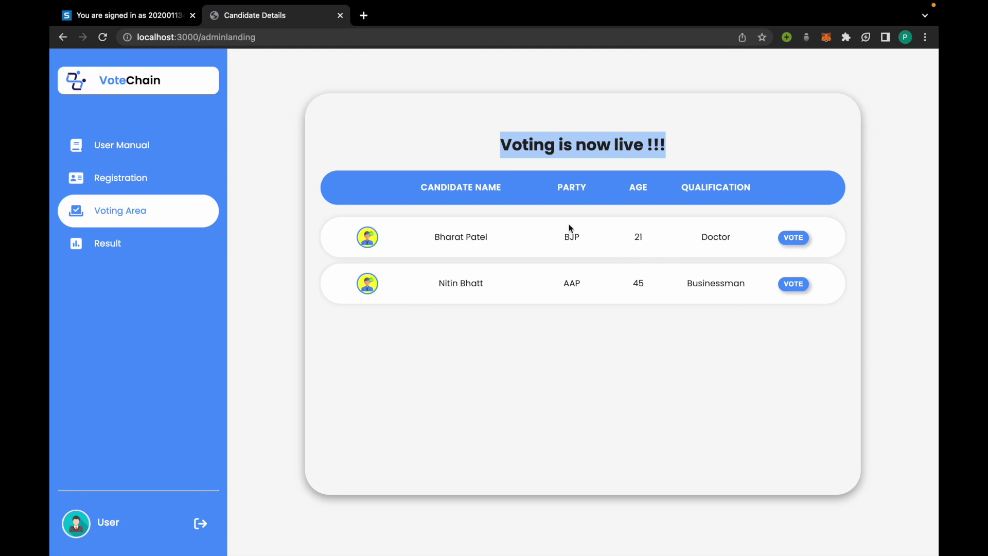
double_click(584, 142)
double_click(502, 141)
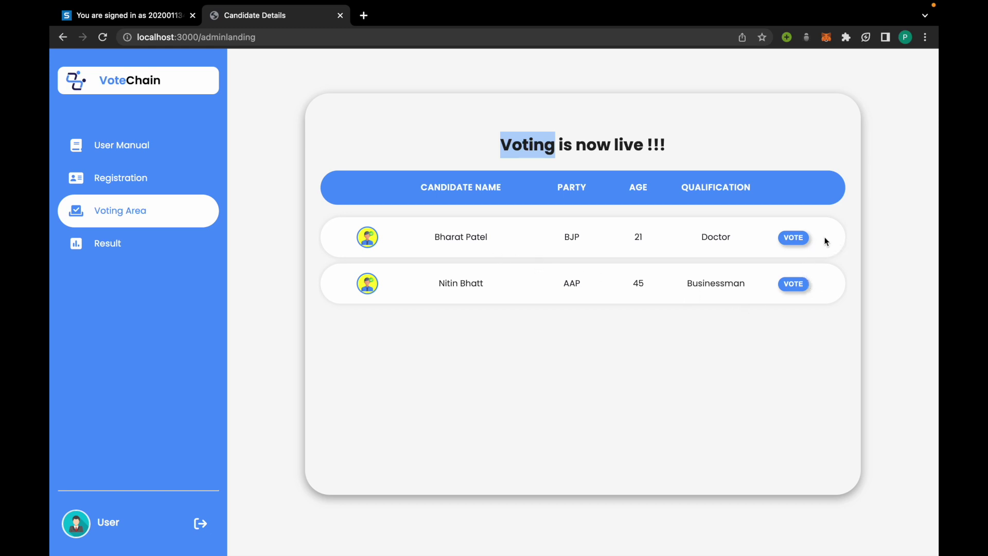
Make MetaMask Account 3 the active account for VoteChain and switch to Ganache.
left_click(826, 36)
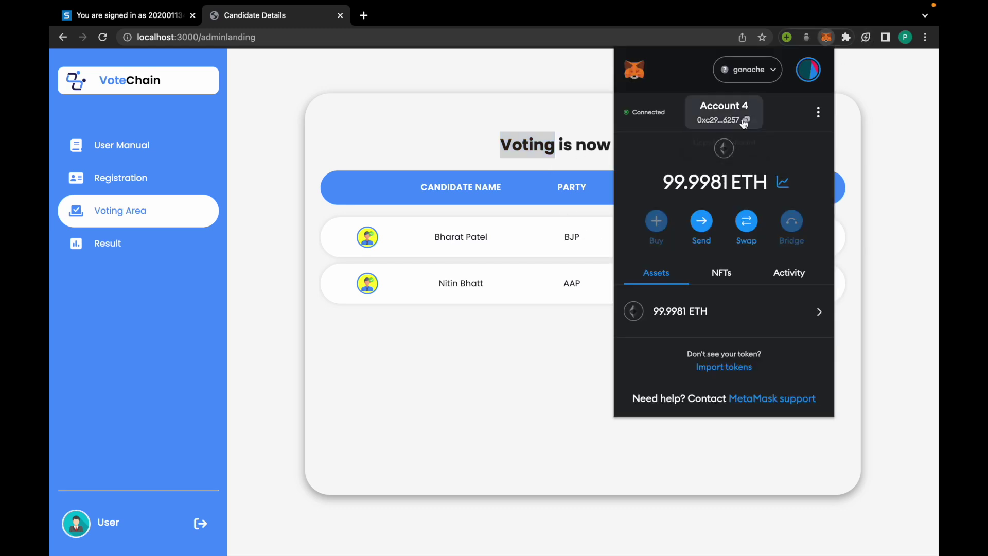
left_click(645, 113)
left_click(702, 253)
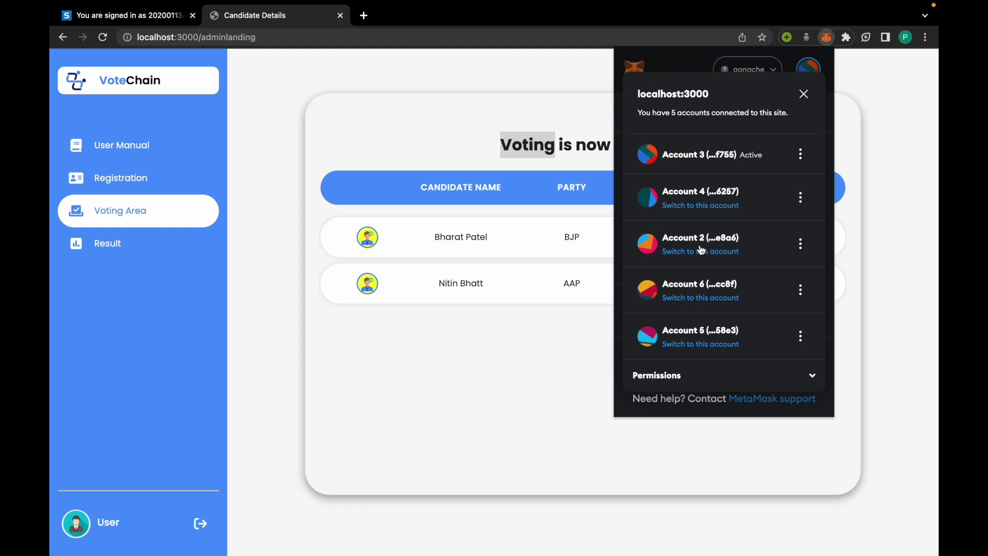
left_click(513, 123)
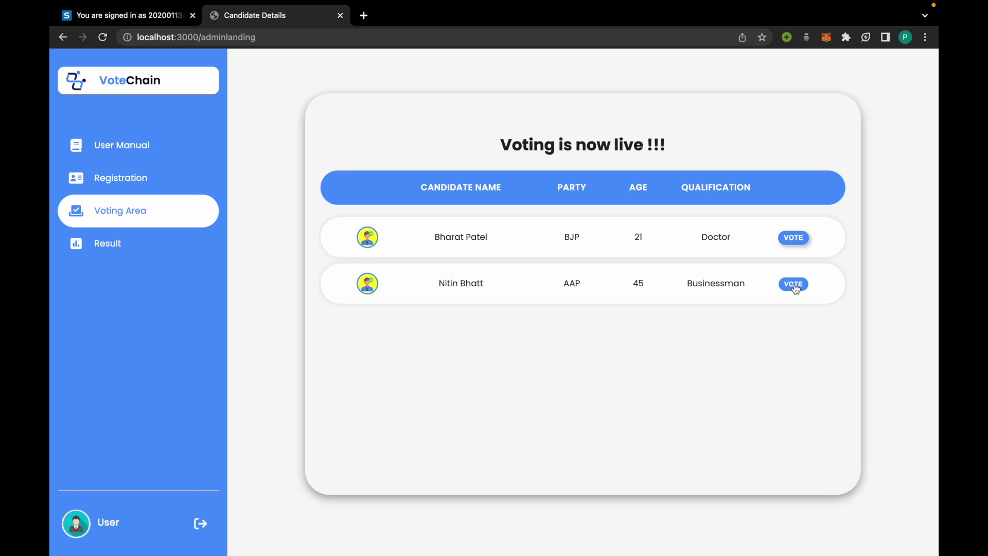
key("super+Tab")
key("super+Tab")
key("super+Tab")
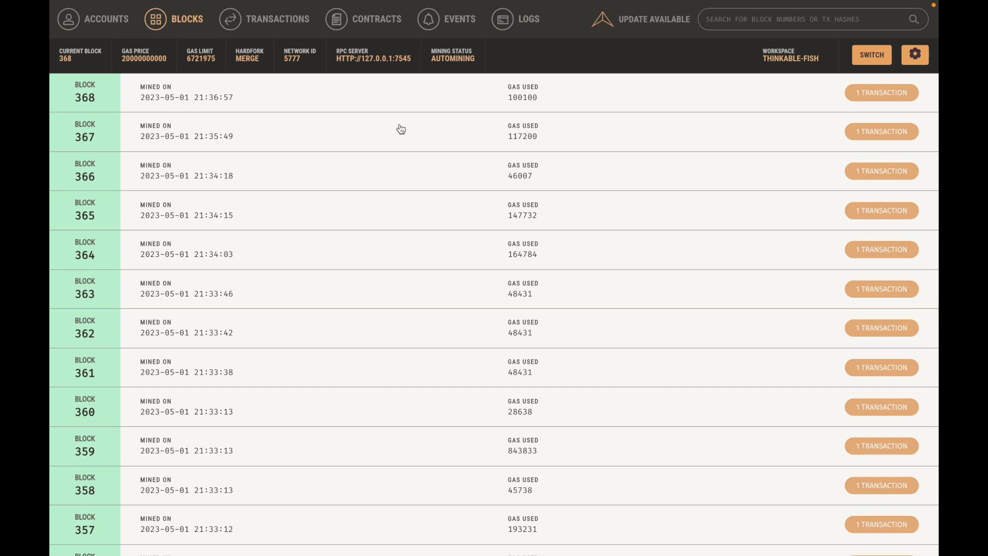
Inspect block 368's hash, mined time and its single transaction, then return to Chrome.
left_click(903, 103)
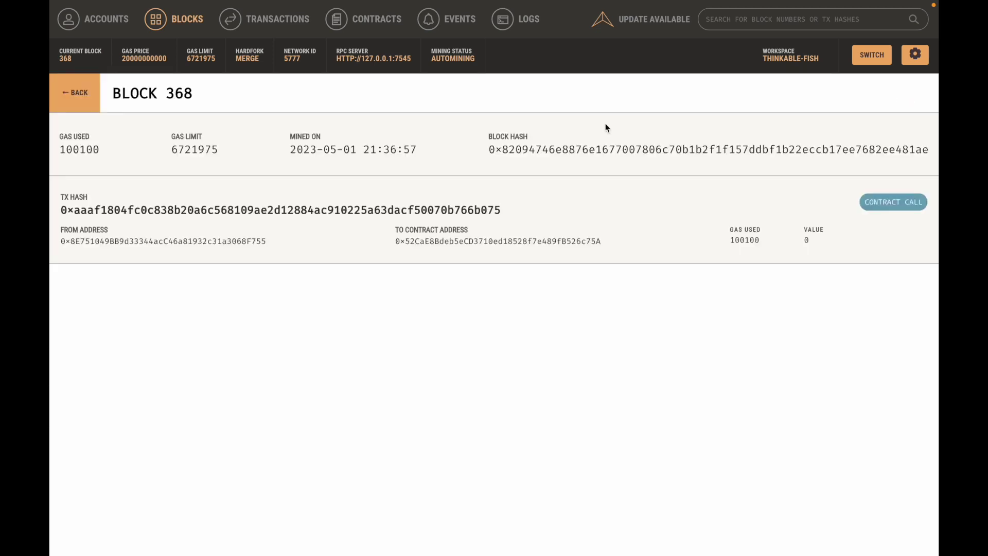
double_click(579, 149)
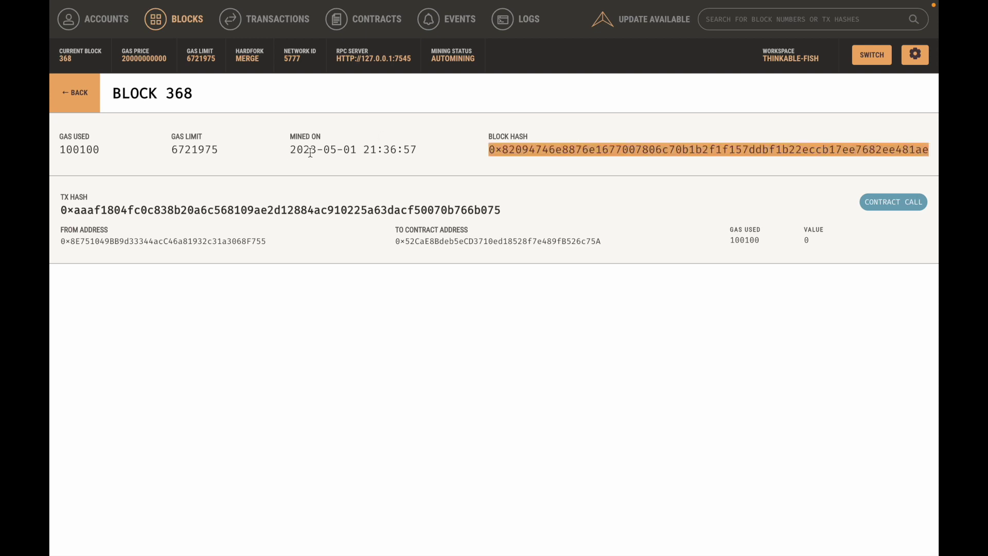
left_click_drag(416, 150, 366, 152)
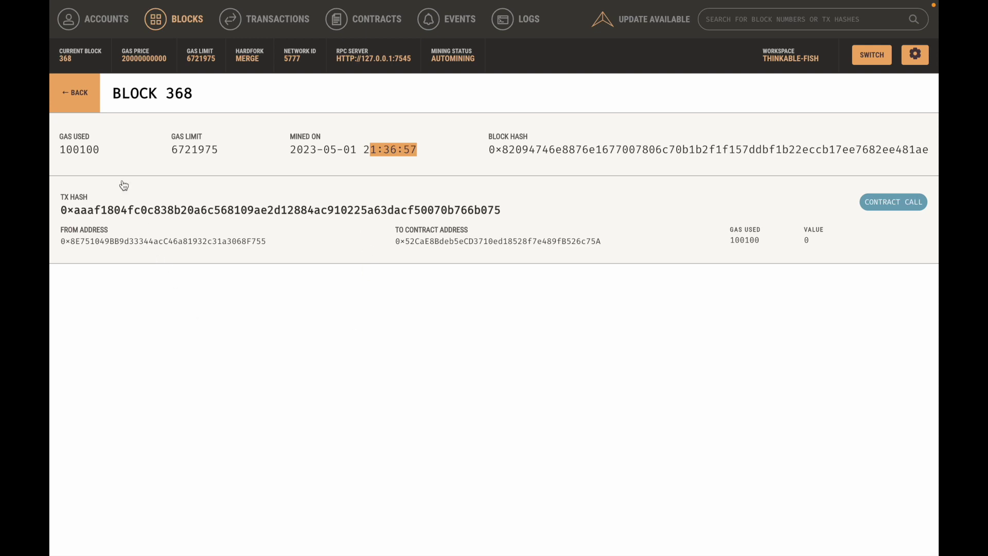
left_click(156, 211)
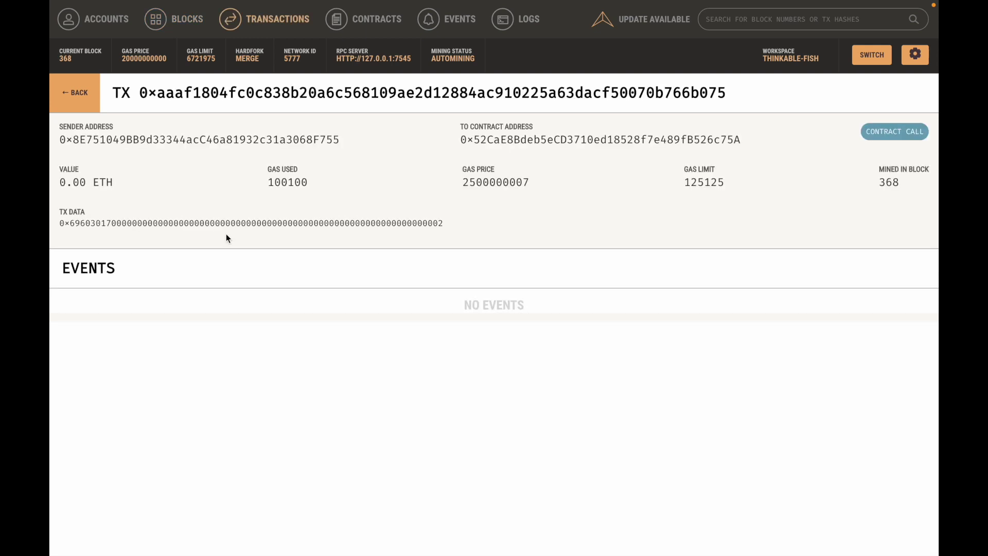
left_click(69, 94)
key("alt+Tab")
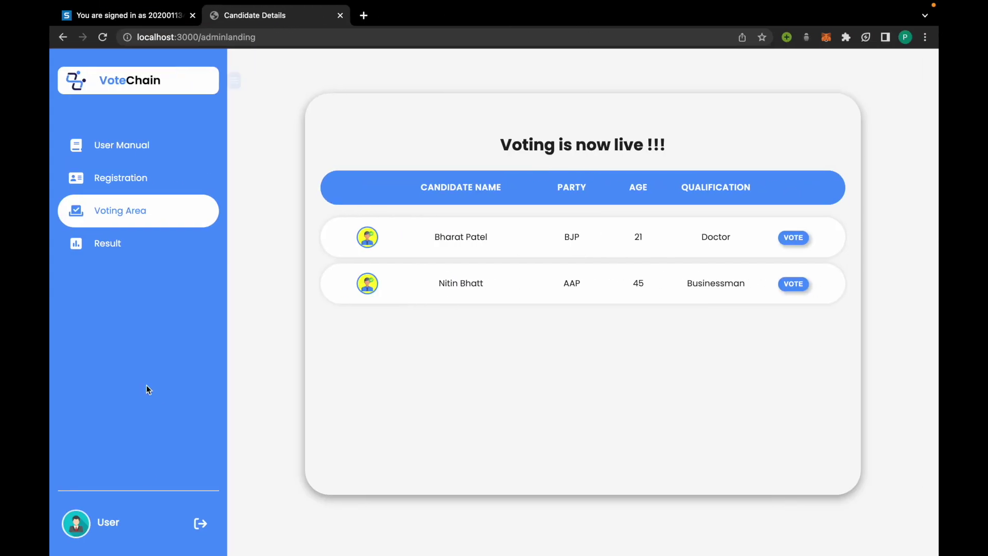
Log out of the user account and sign back in as admin with saved credentials.
left_click(201, 523)
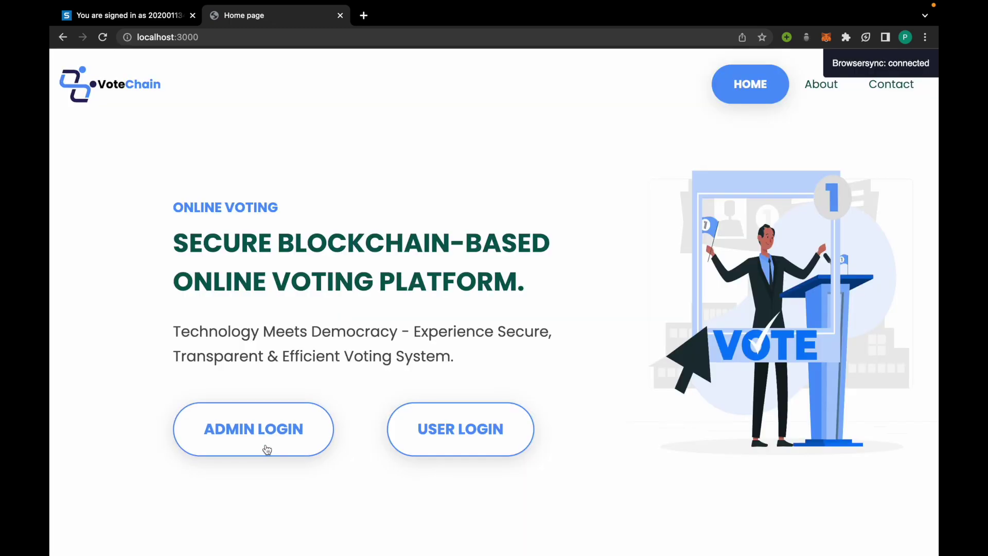
left_click(265, 427)
left_click(583, 257)
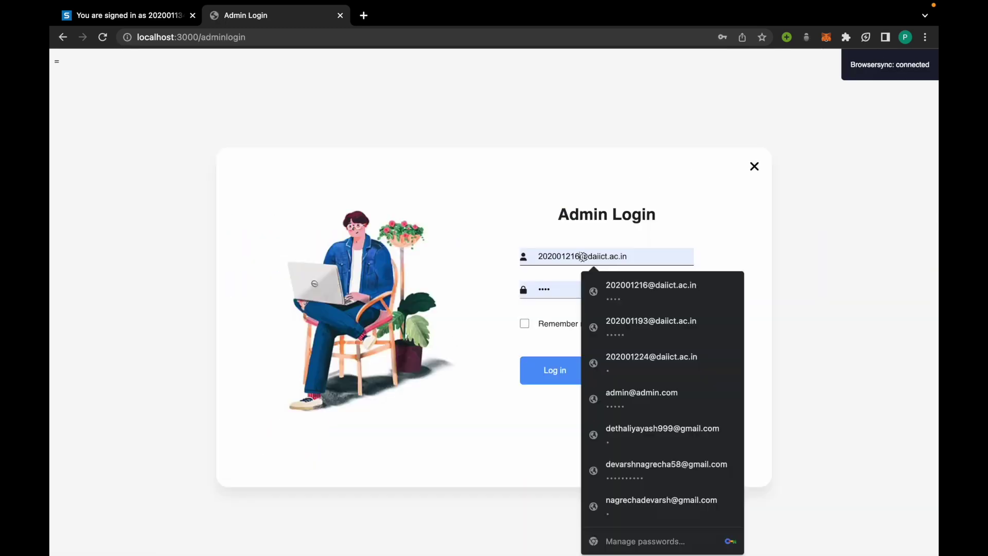
left_click(637, 394)
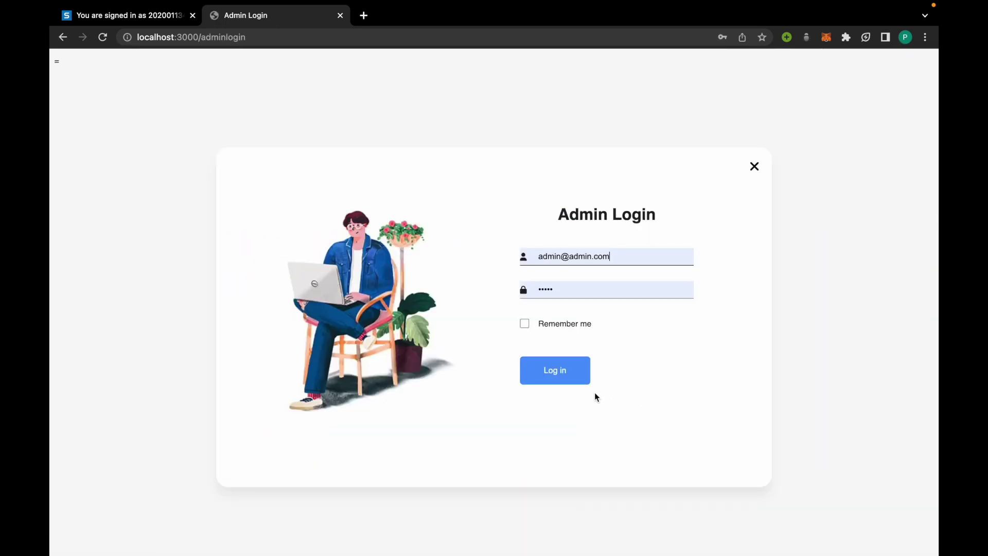
left_click(554, 370)
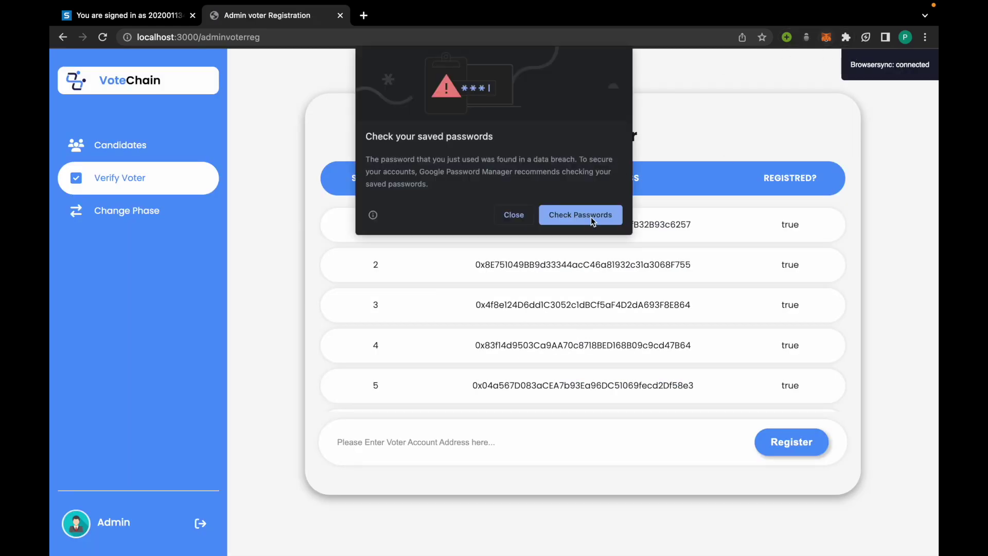
left_click(513, 215)
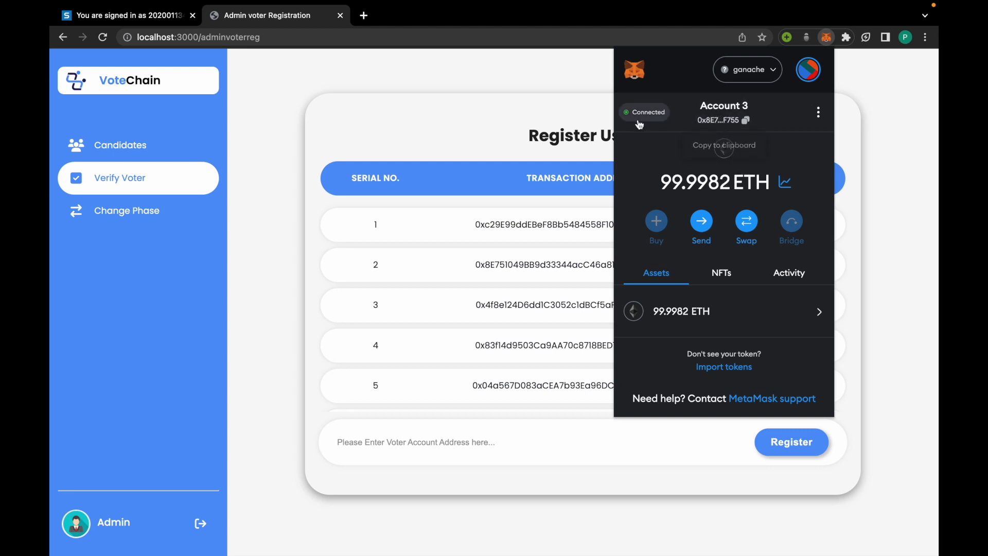
Make MetaMask Account 2 the active connected account and reload the voter registration page.
left_click(642, 113)
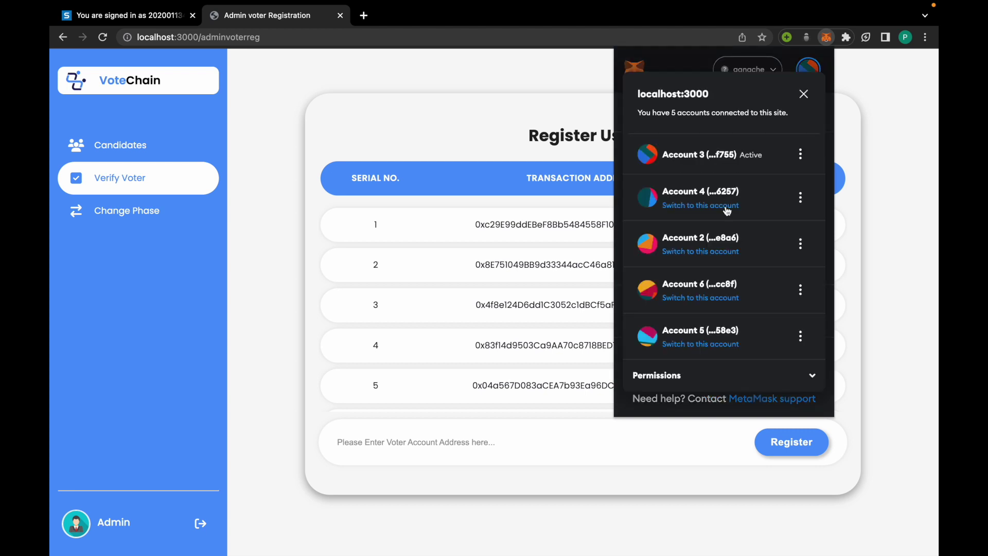
left_click(715, 252)
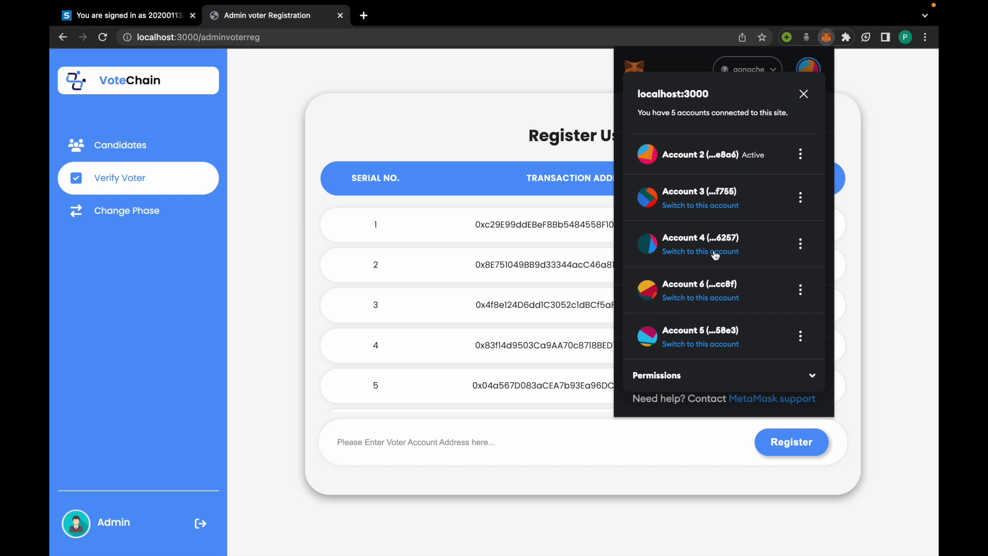
left_click(509, 150)
key("F5")
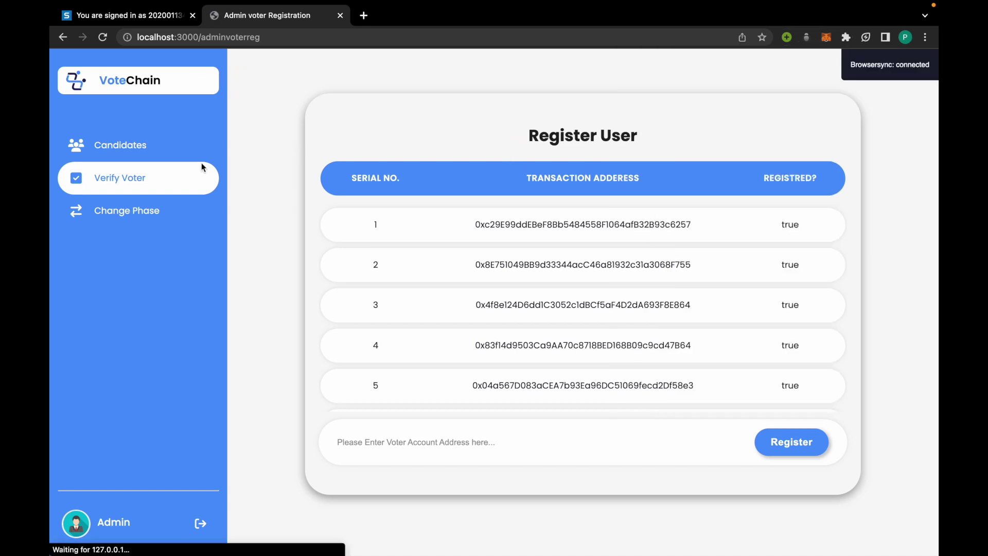
Confirm the phase change from Voting to Election over on the phase page.
left_click(126, 210)
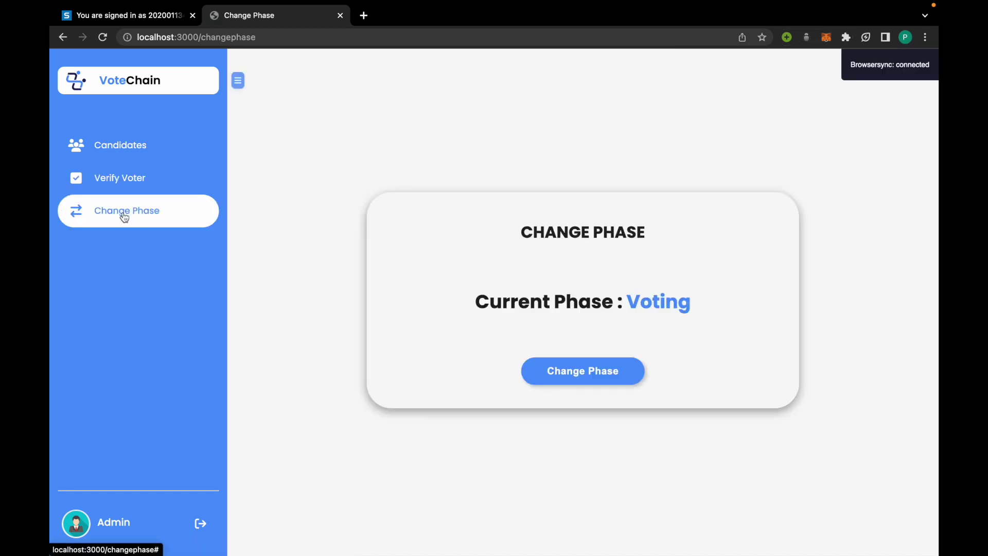
left_click(600, 377)
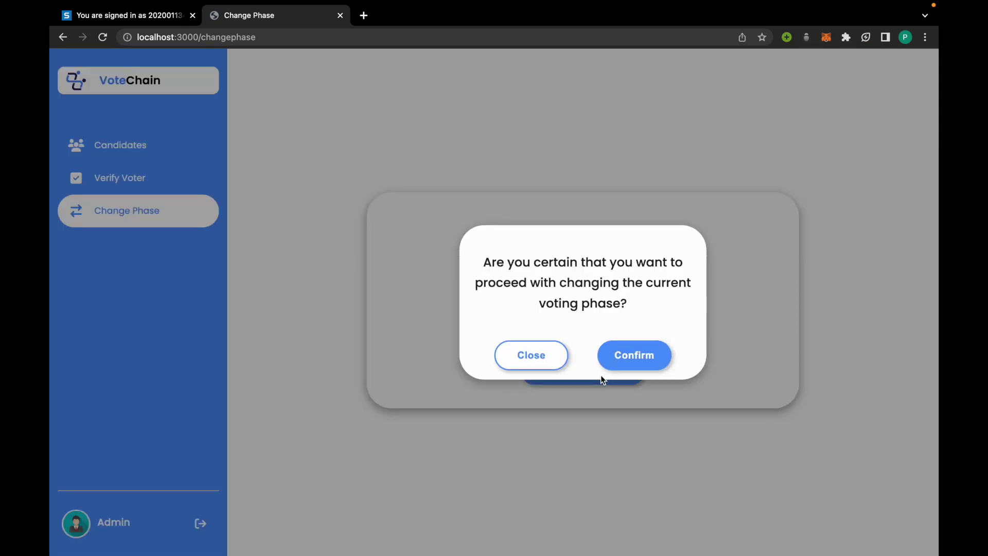
left_click(634, 355)
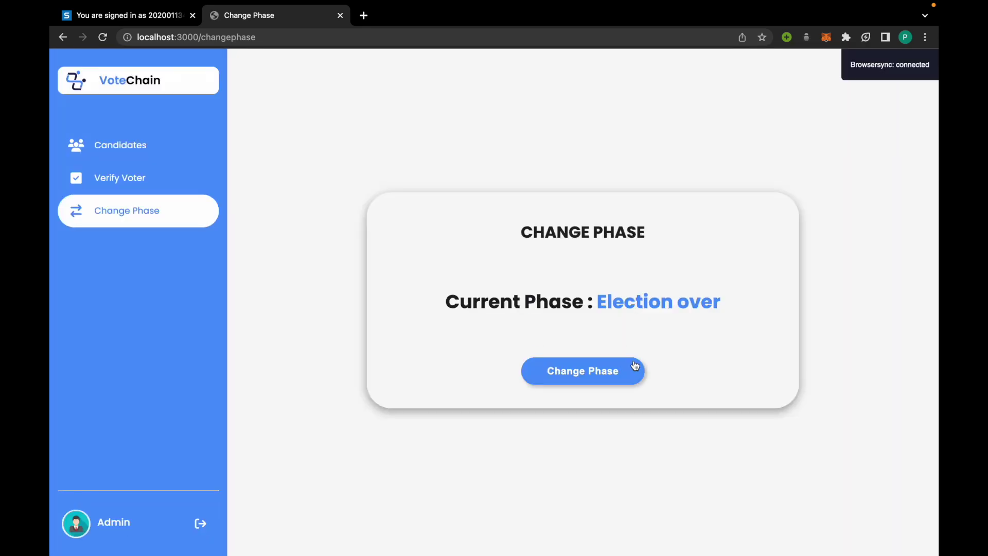
triple_click(625, 307)
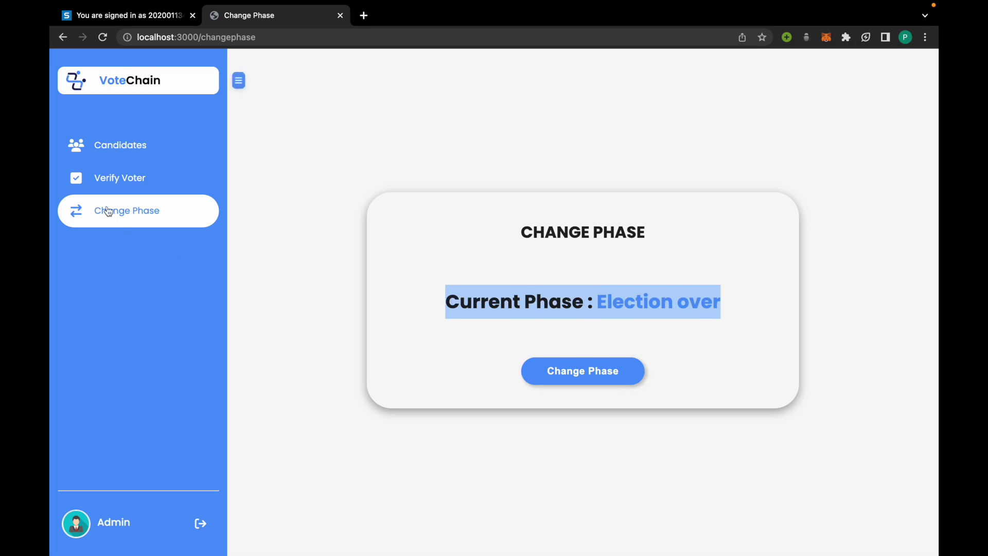
Log out of the admin account and log in as a voter.
left_click(200, 522)
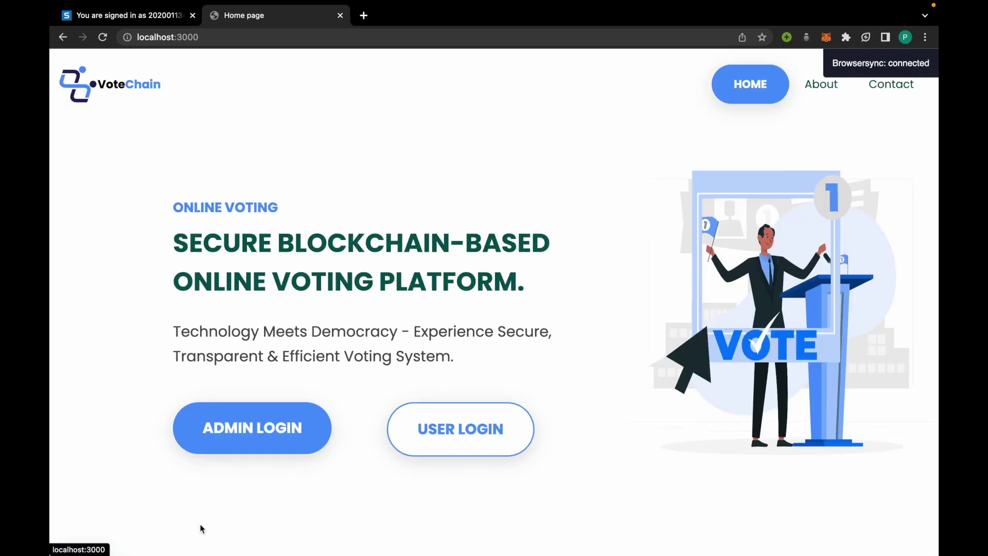
left_click(486, 430)
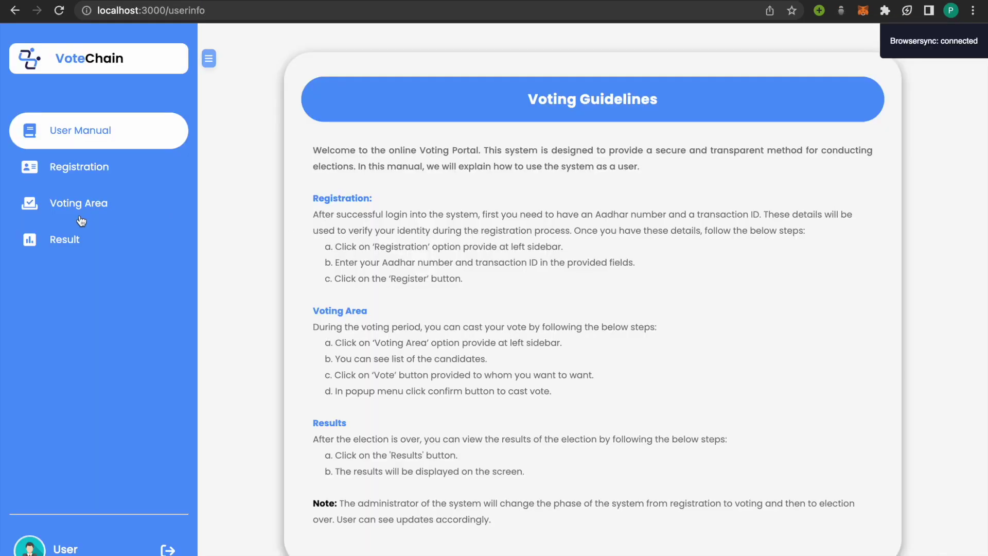
left_click(52, 245)
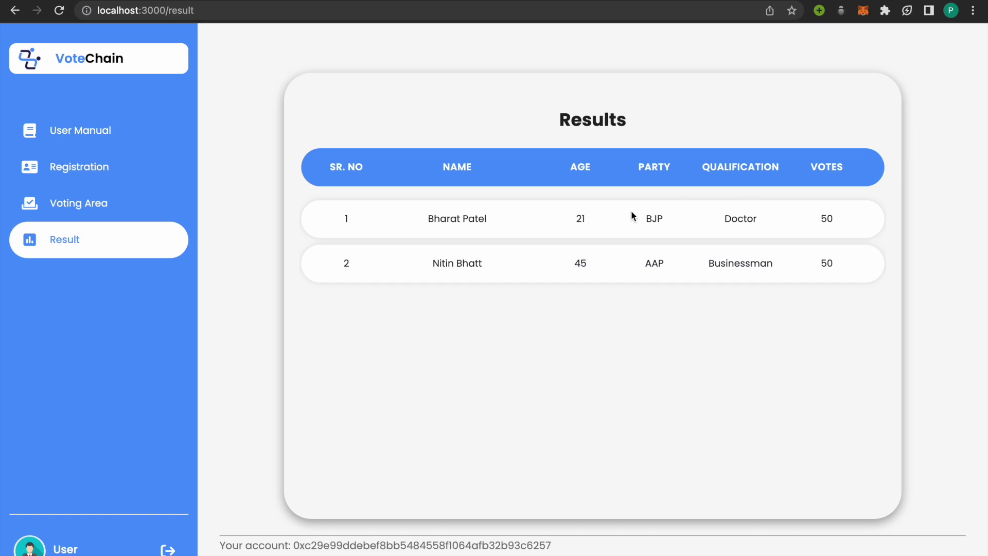
double_click(824, 261)
double_click(825, 218)
double_click(827, 218)
double_click(826, 263)
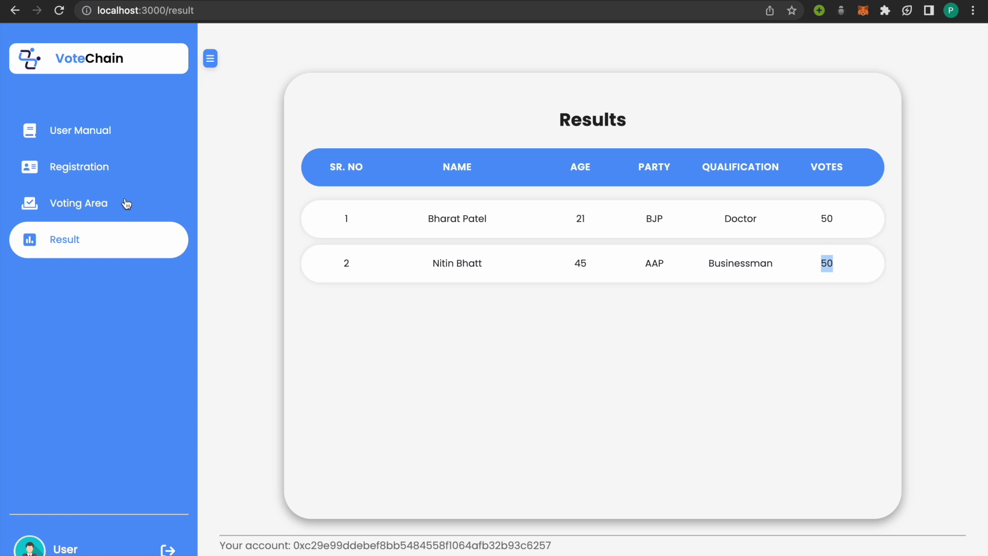
left_click(107, 203)
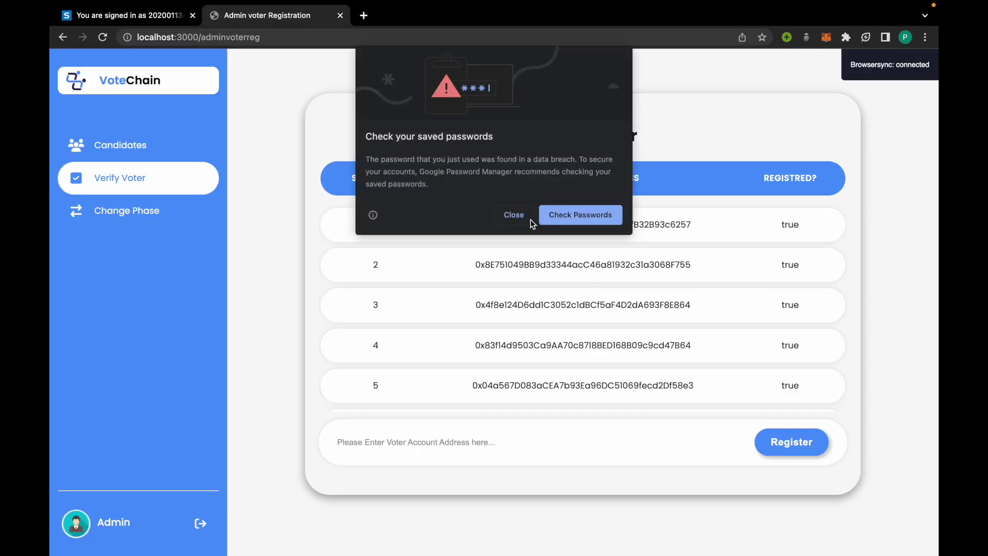
Log in as admin, review MetaMask's connected accounts, and view the Candidate List.
left_click(513, 215)
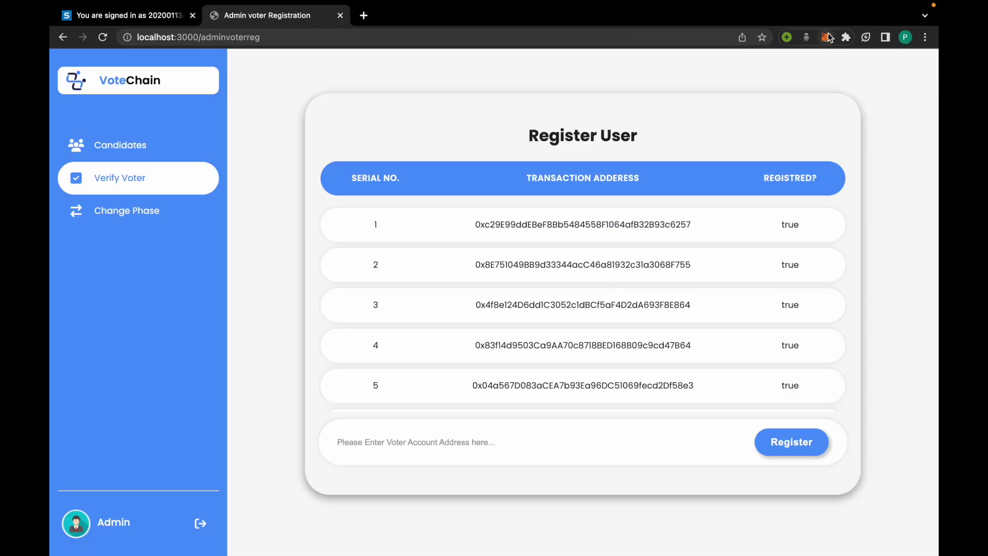
left_click(826, 37)
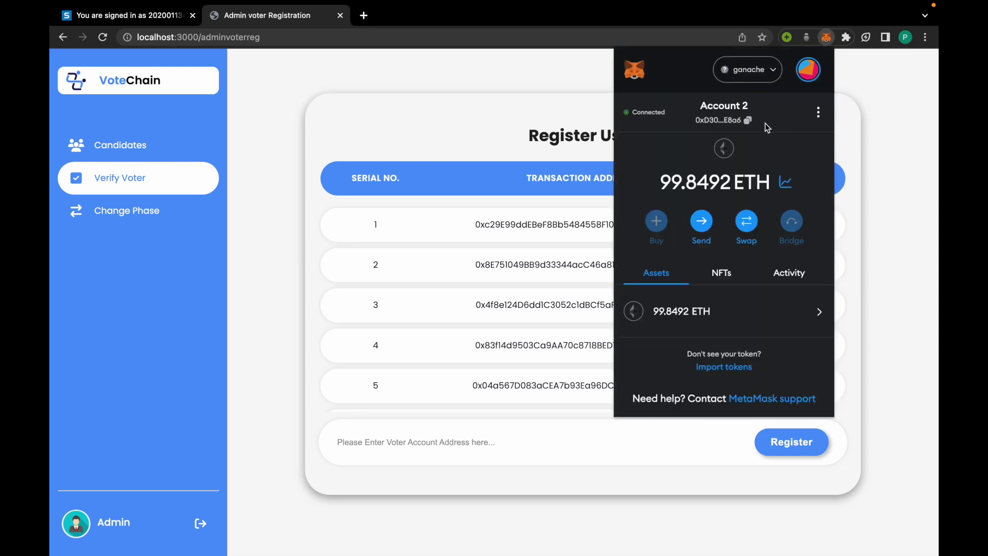
left_click(647, 113)
left_click(486, 123)
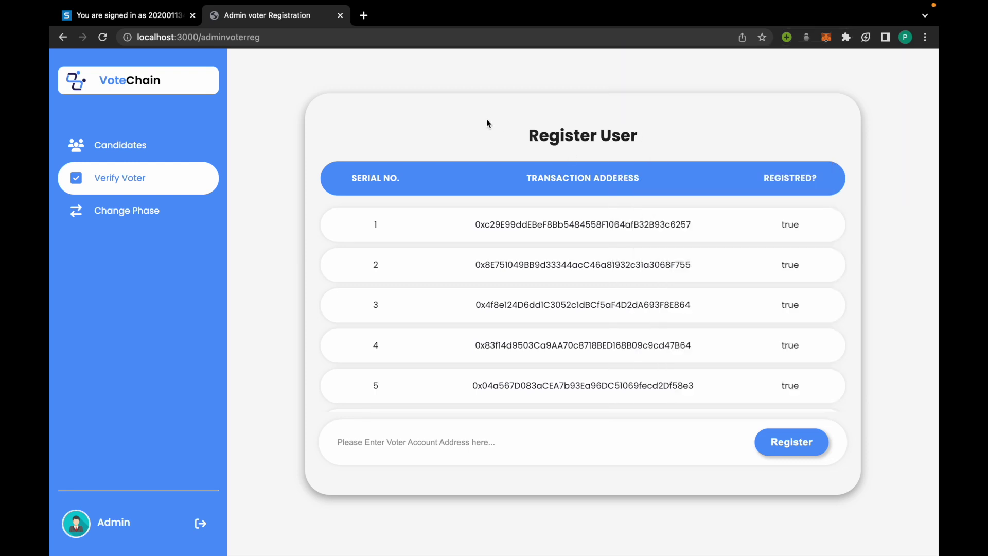
left_click(123, 147)
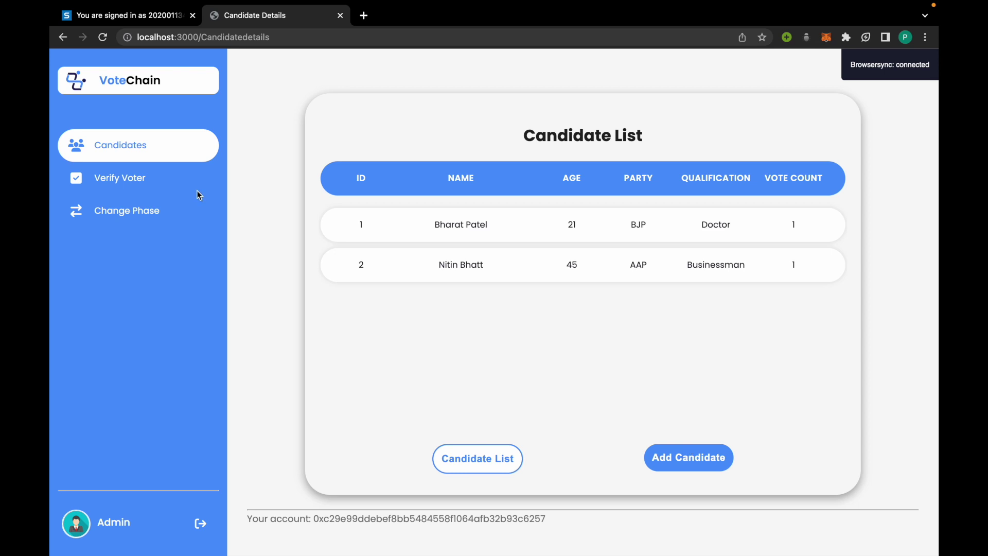
Submit Hardik of BAD BOYS, age 23, B.Tech, as a new candidate.
left_click(689, 458)
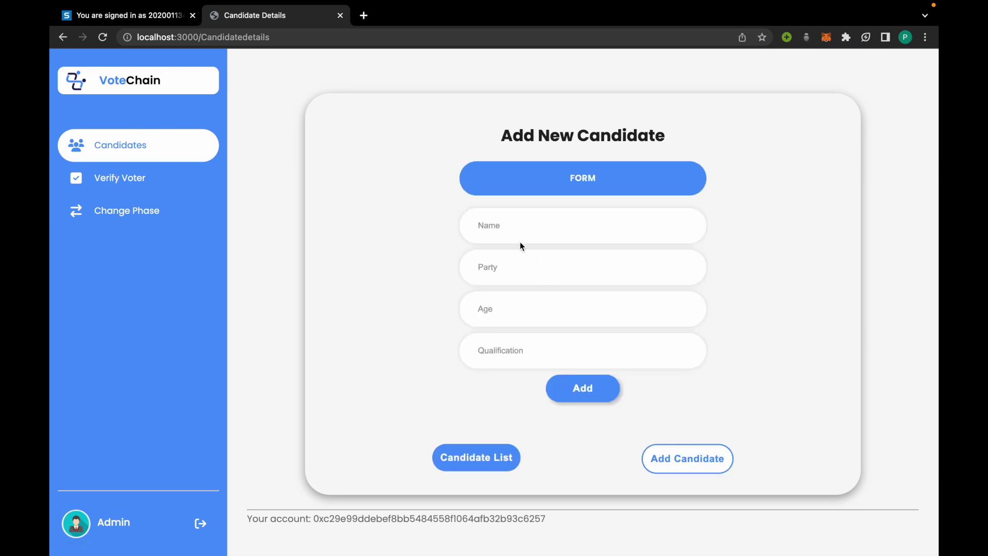
left_click(505, 226)
type("Hardik")
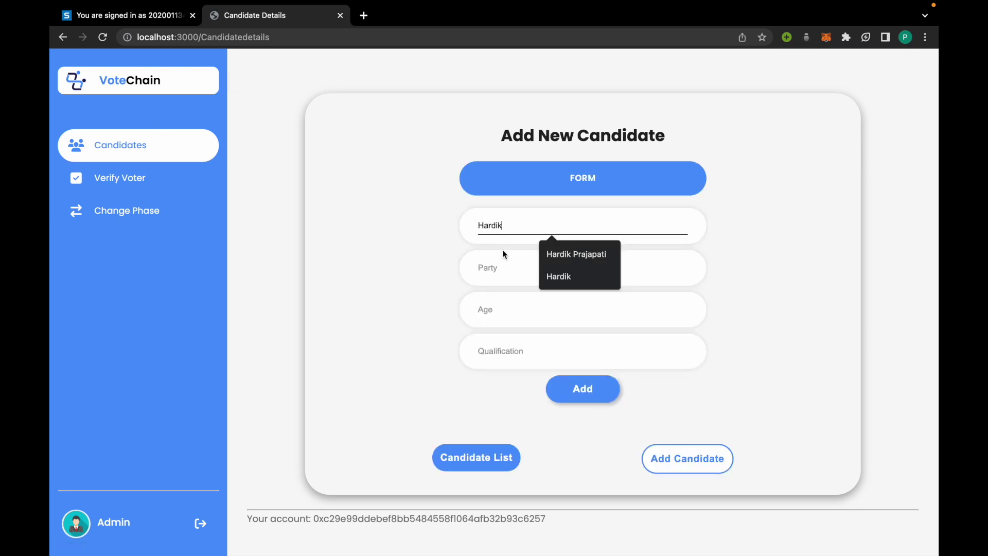
left_click(502, 268)
left_click(563, 341)
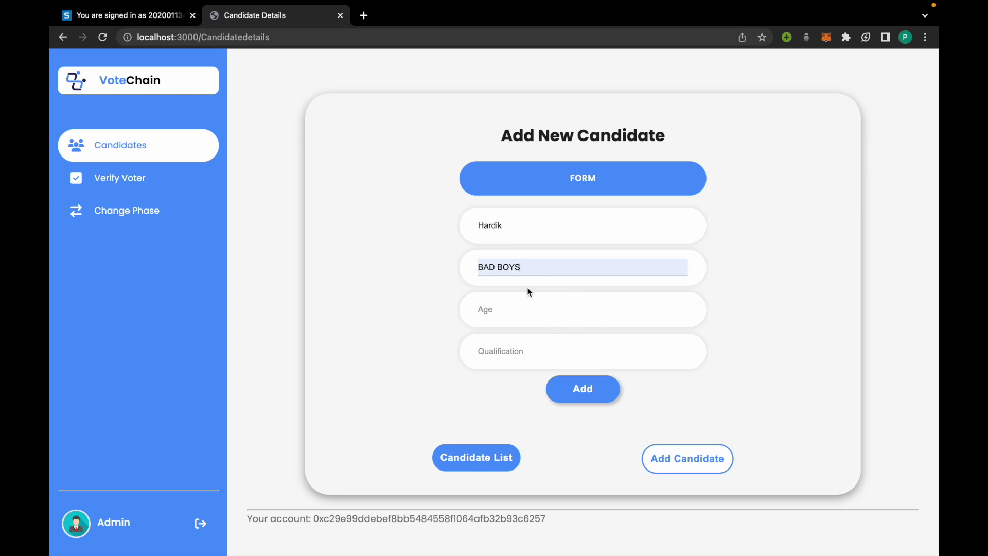
left_click(523, 309)
type("23")
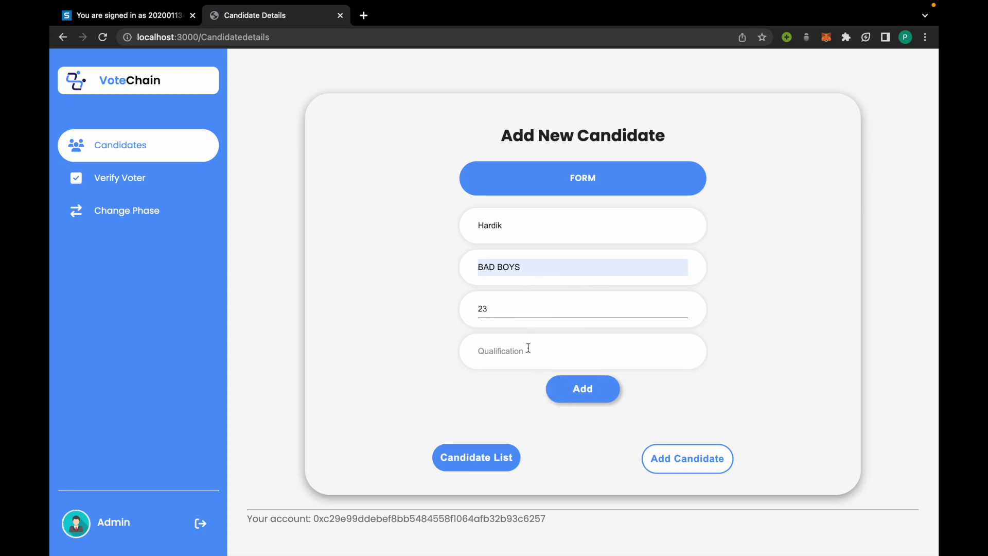
left_click(524, 350)
type("B")
left_click(563, 379)
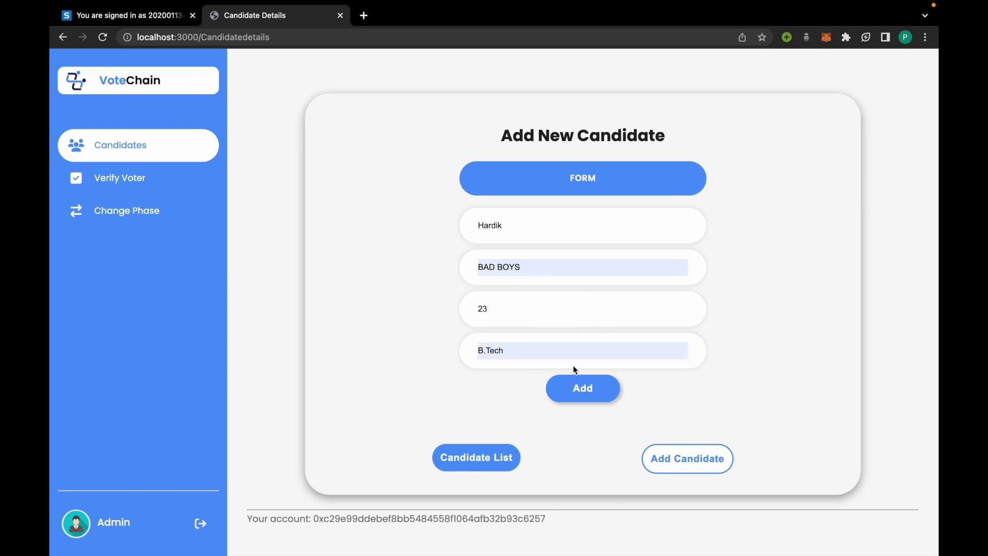
left_click(499, 456)
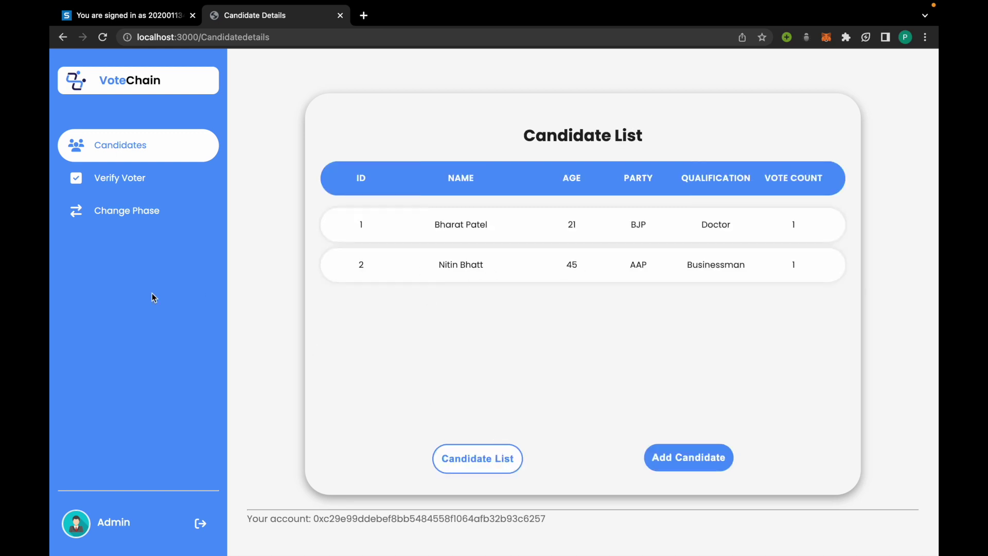
left_click(100, 211)
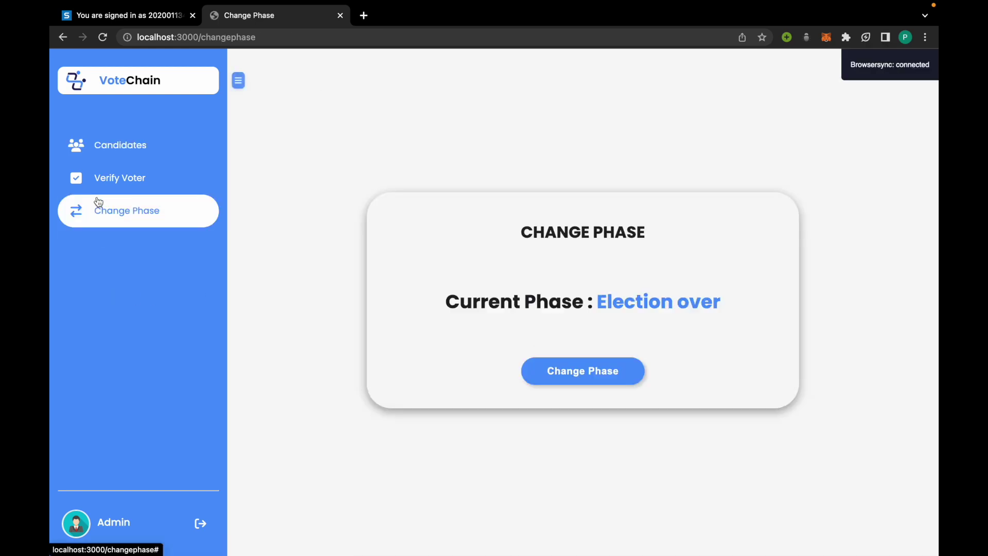
Confirm a phase change and verify the phase still reads Election over.
left_click(582, 371)
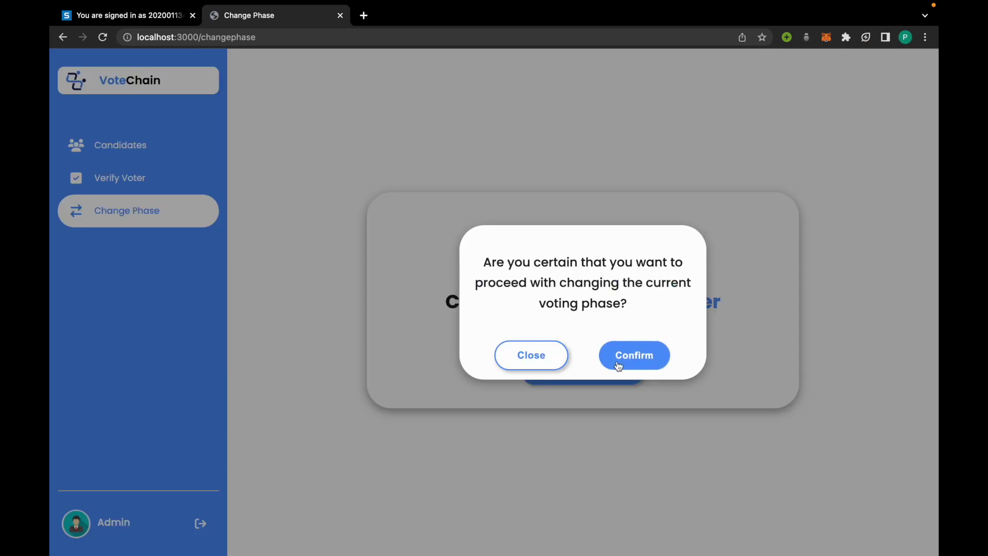
left_click(617, 361)
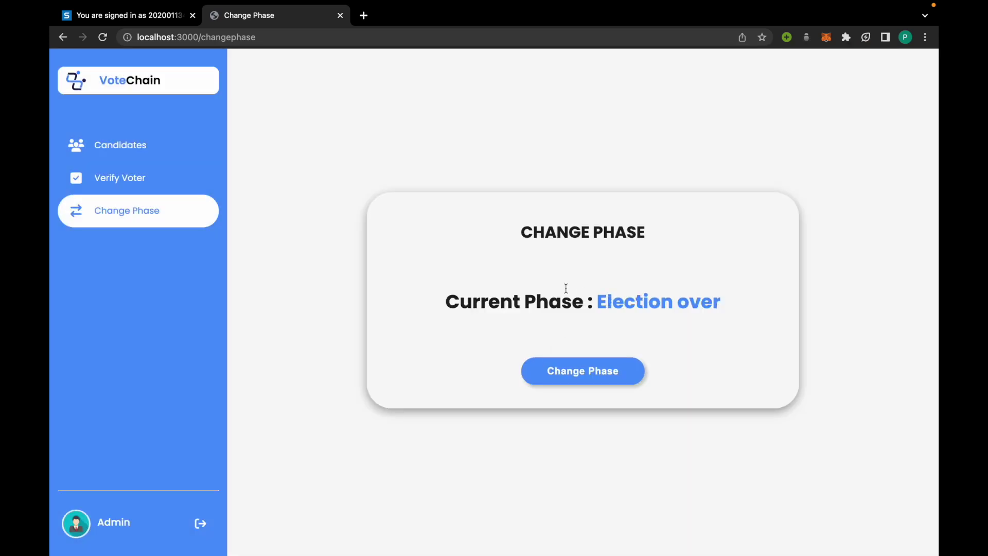
double_click(564, 300)
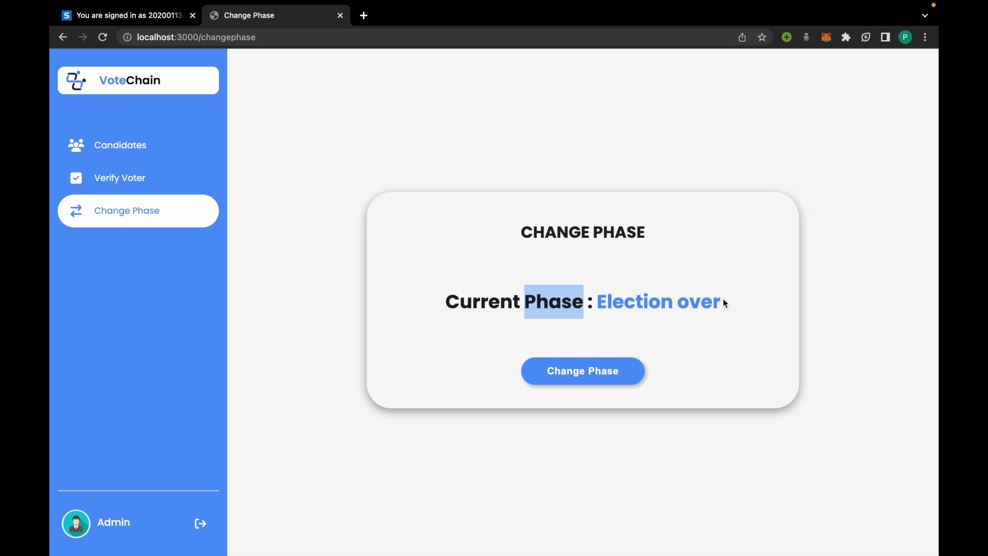
triple_click(723, 299)
left_click(119, 178)
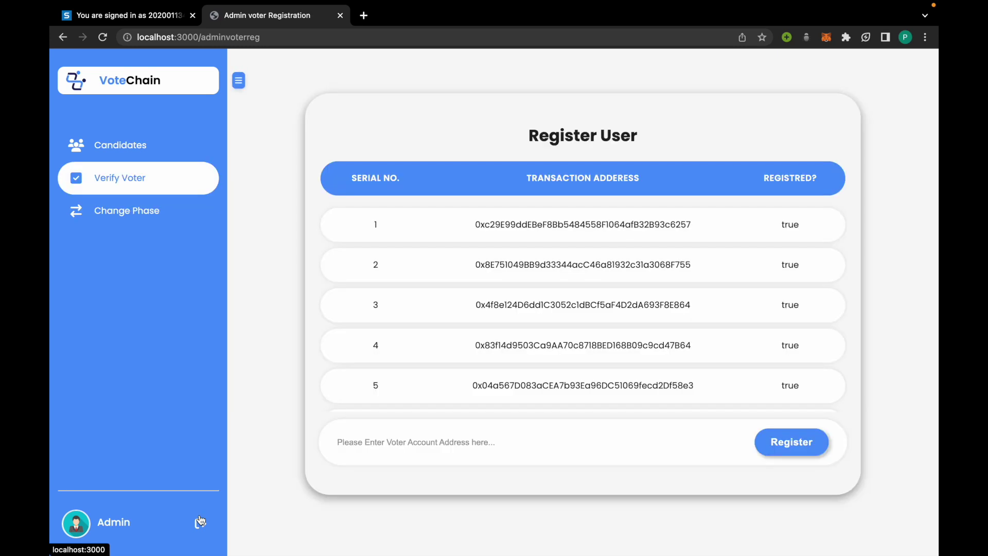